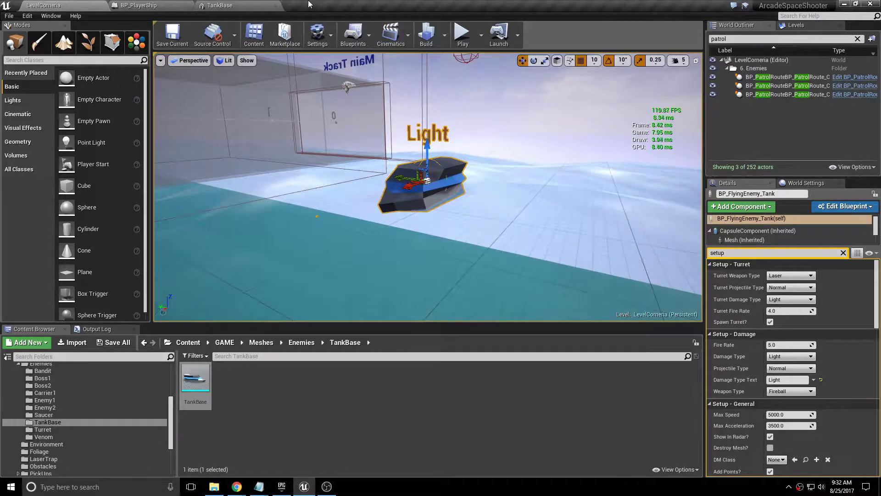
# - Examine the TankBase static mesh and its TurretSocket from several angles
pyautogui.click(241, 9)
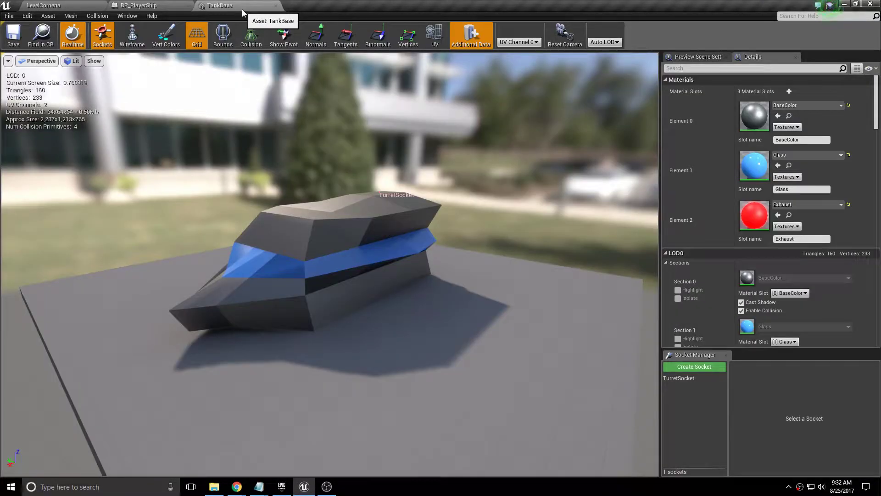
pyautogui.moveTo(353, 167); pyautogui.dragTo(427, 171, button='right')
pyautogui.moveTo(239, 193); pyautogui.dragTo(397, 146)
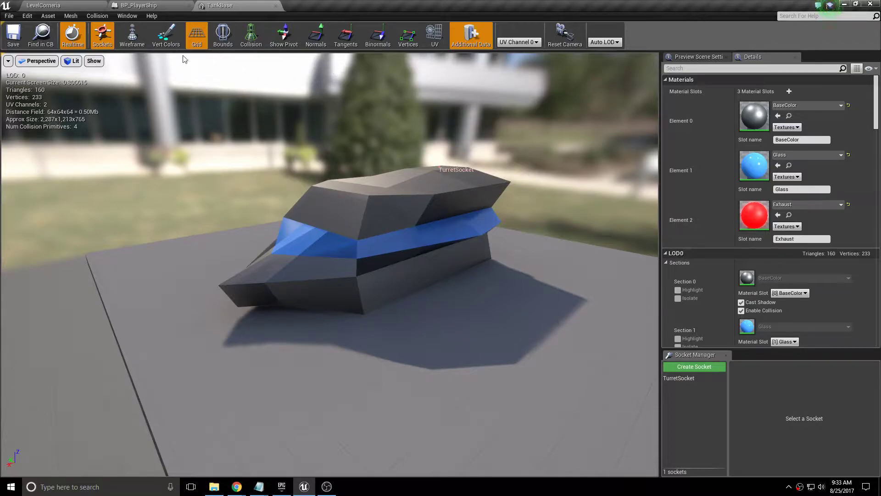
# - Return to the level, hide the editor helpers with Game View, and inspect the nearest glowing points cache's setup properties
pyautogui.click(62, 7)
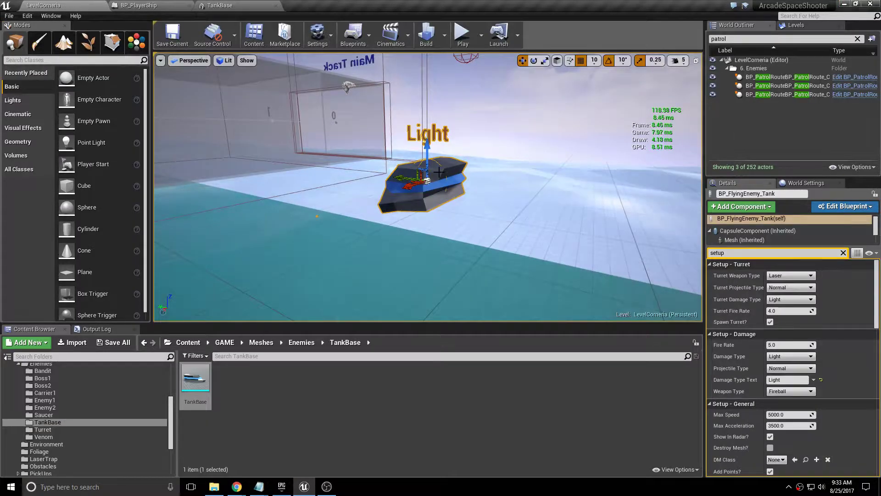
pyautogui.moveTo(567, 146); pyautogui.dragTo(395, 149, button='right')
pyautogui.press('g')
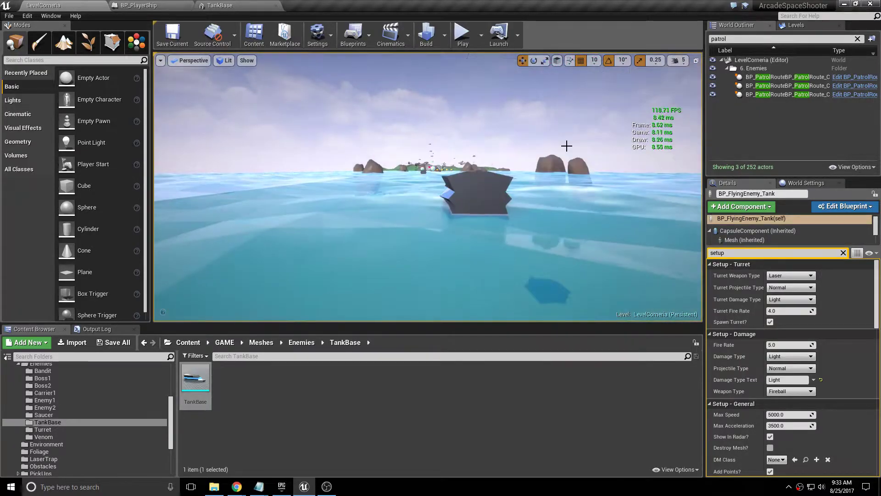
pyautogui.moveTo(566, 146); pyautogui.dragTo(538, 160, button='right')
pyautogui.moveTo(425, 177); pyautogui.dragTo(541, 167, button='right')
pyautogui.moveTo(421, 159); pyautogui.dragTo(459, 187, button='right')
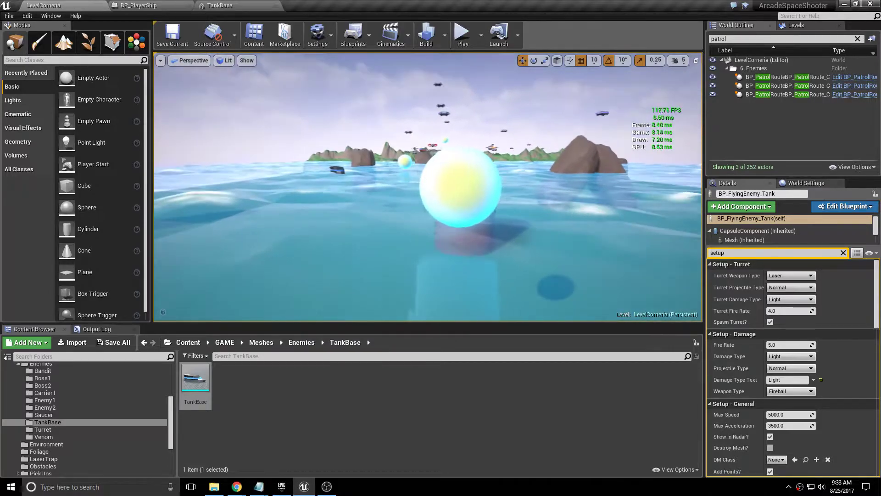
pyautogui.click(459, 186)
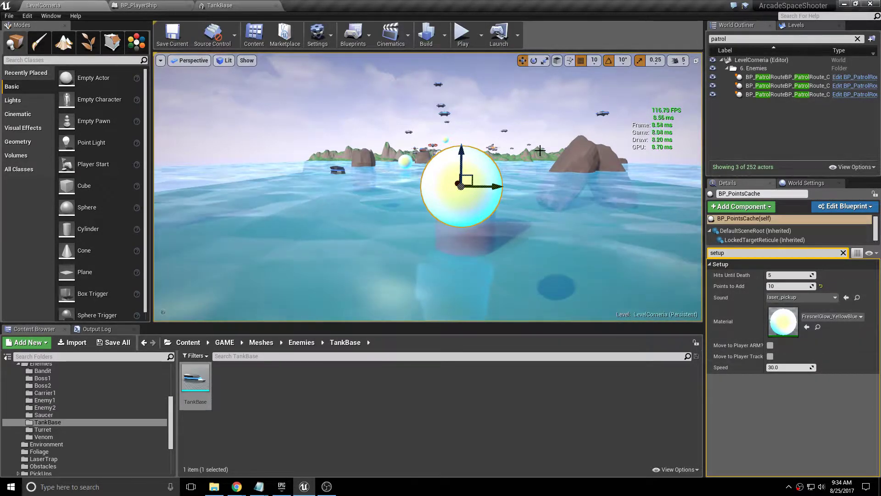
# - Inspect the BP_CompAddPoints and BP_CompOnHitUsePhysics setup on the pillar-mounted tank, and select the TankBase2 tank out on the water
pyautogui.moveTo(540, 151); pyautogui.dragTo(515, 184, button='right')
pyautogui.press('w')
pyautogui.press('s')
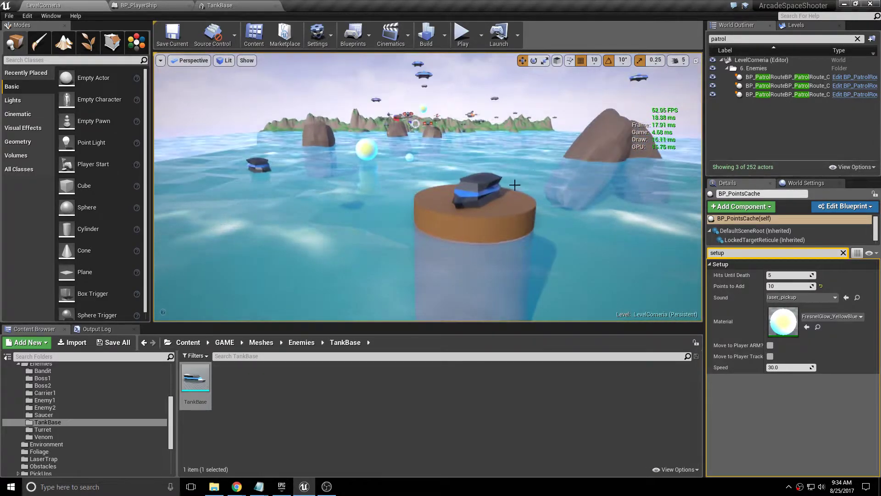
pyautogui.click(489, 188)
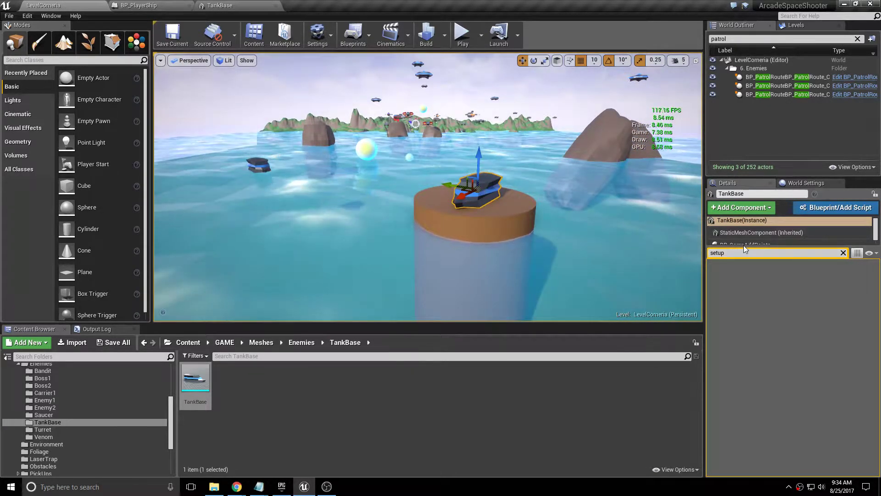
pyautogui.moveTo(744, 245); pyautogui.dragTo(744, 272)
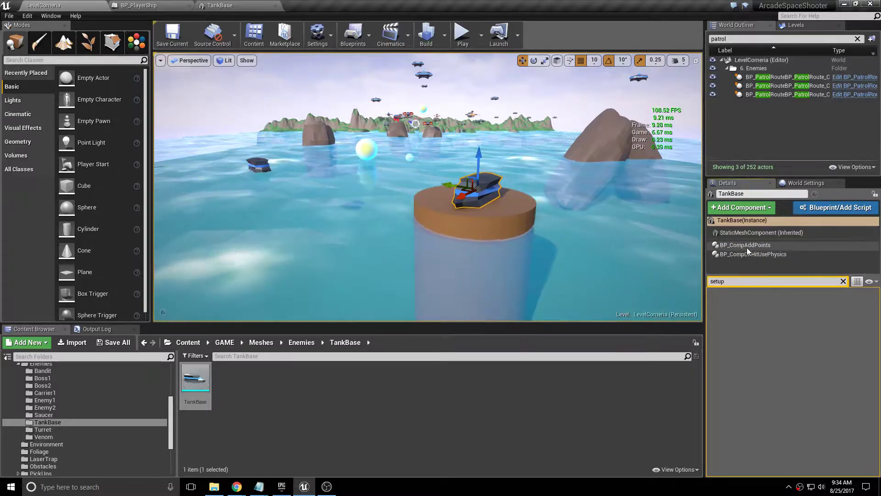
pyautogui.click(747, 246)
pyautogui.click(750, 255)
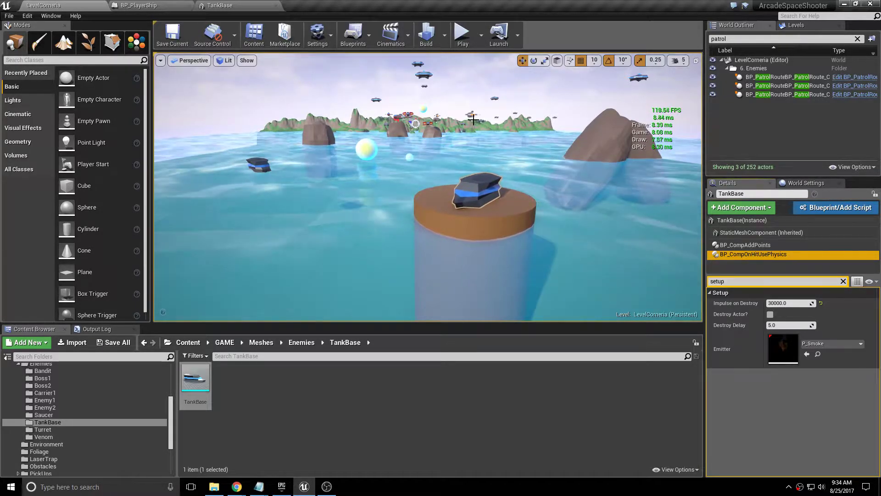
pyautogui.moveTo(474, 100); pyautogui.dragTo(432, 104, button='right')
pyautogui.click(380, 152)
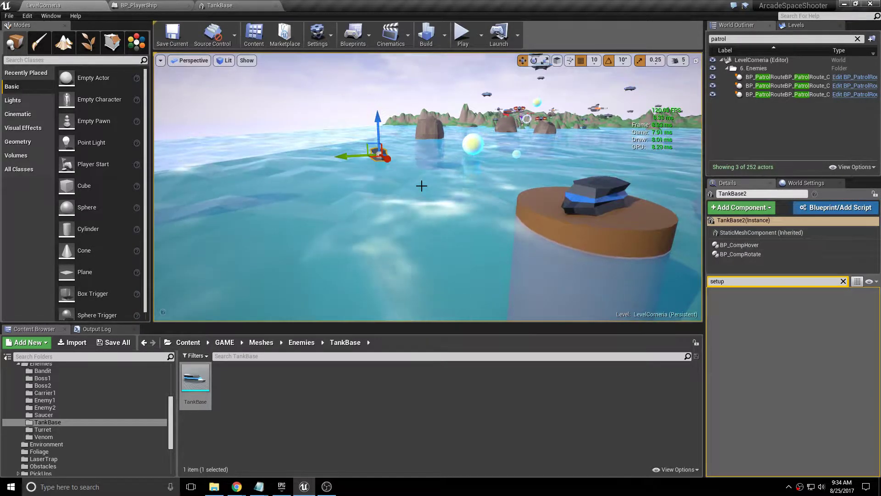
# - Turn Game View off and focus the viewport on the first BP_PatrolRoute actor beside the patrolling tank
pyautogui.moveTo(420, 185); pyautogui.dragTo(352, 165, button='right')
pyautogui.press('w')
pyautogui.moveTo(419, 105); pyautogui.dragTo(419, 186, button='right')
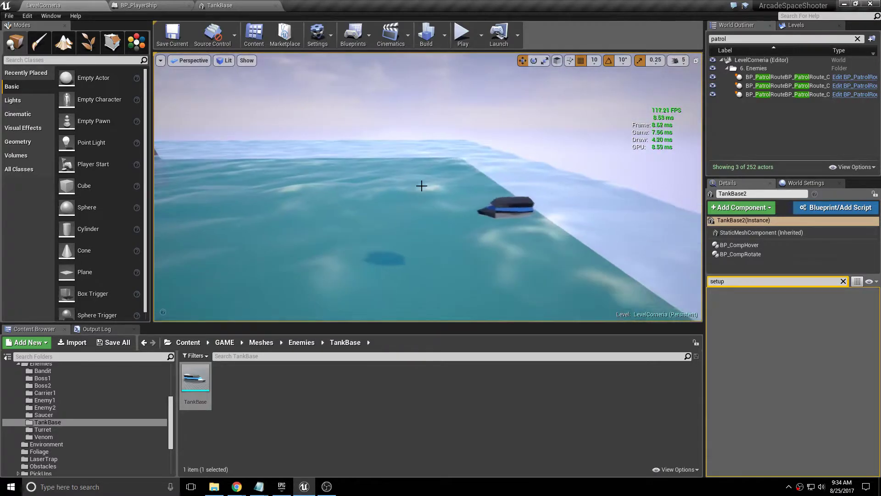
pyautogui.click(499, 205)
pyautogui.click(781, 77)
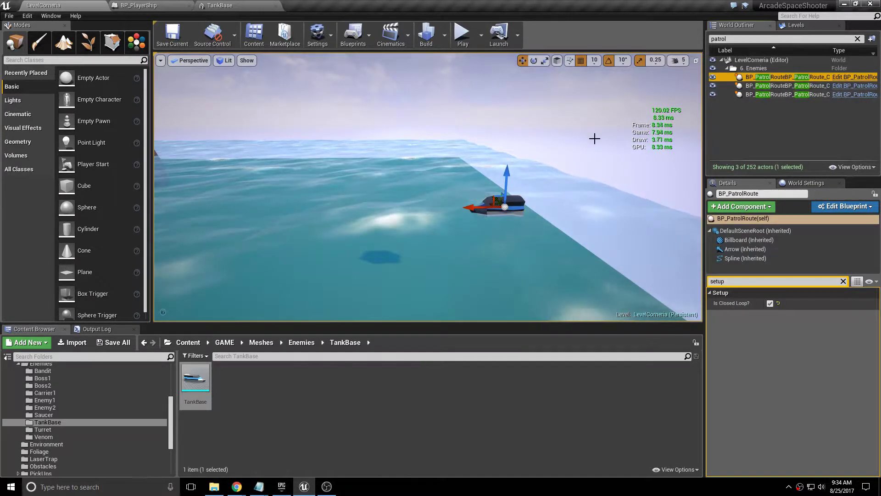
pyautogui.moveTo(528, 133); pyautogui.dragTo(546, 131, button='right')
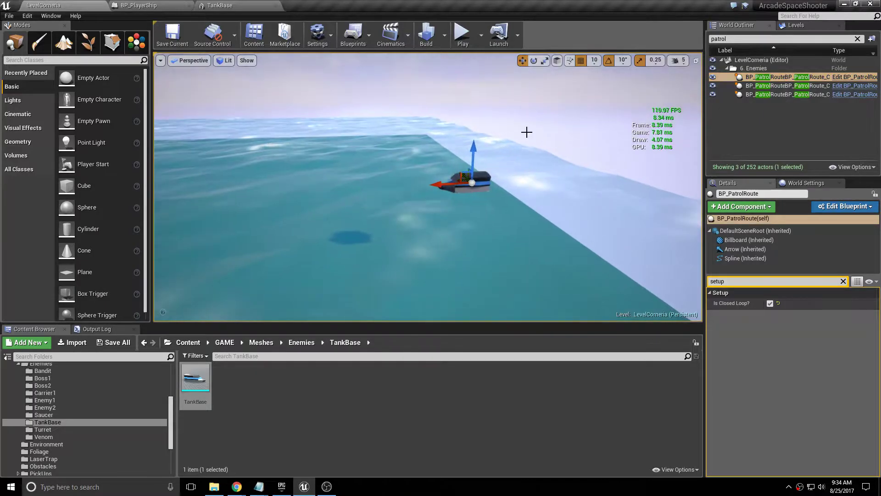
pyautogui.click(527, 132)
pyautogui.press('g')
pyautogui.doubleClick(771, 77)
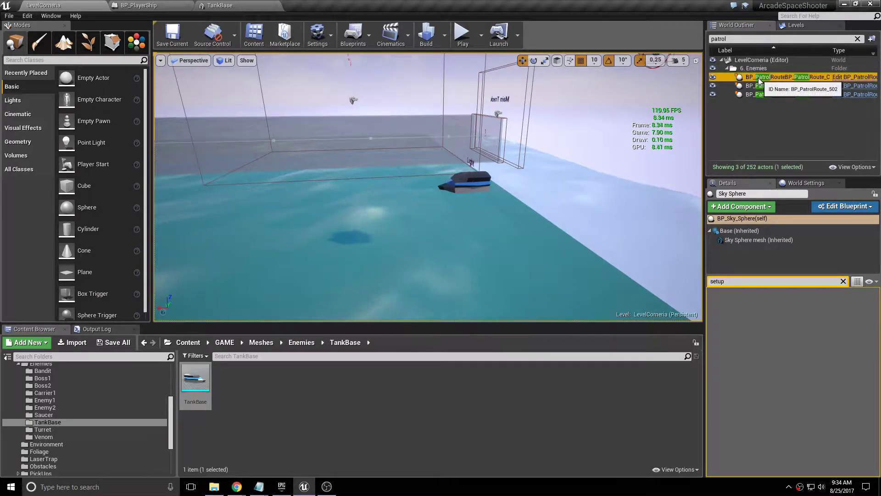
pyautogui.moveTo(428, 187); pyautogui.dragTo(558, 190, button='right')
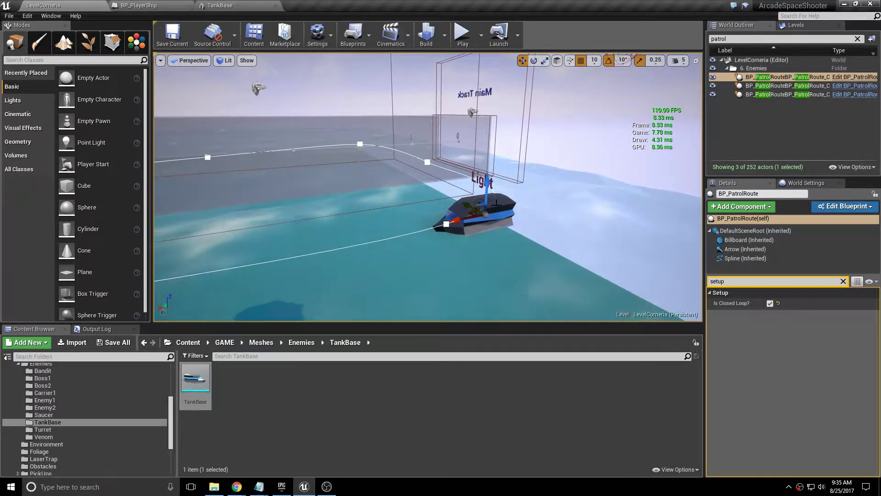
# - Examine the patrol route spline around the Main Track, following its points past the tanks, rocks and enemy spawners
pyautogui.moveTo(508, 182); pyautogui.dragTo(423, 335, button='right')
pyautogui.moveTo(544, 112); pyautogui.dragTo(610, 151, button='right')
pyautogui.moveTo(464, 188)
pyautogui.mouseDown(button='right')
pyautogui.moveTo(516, 184)
pyautogui.moveTo(463, 189)
pyautogui.mouseUp(button='right')
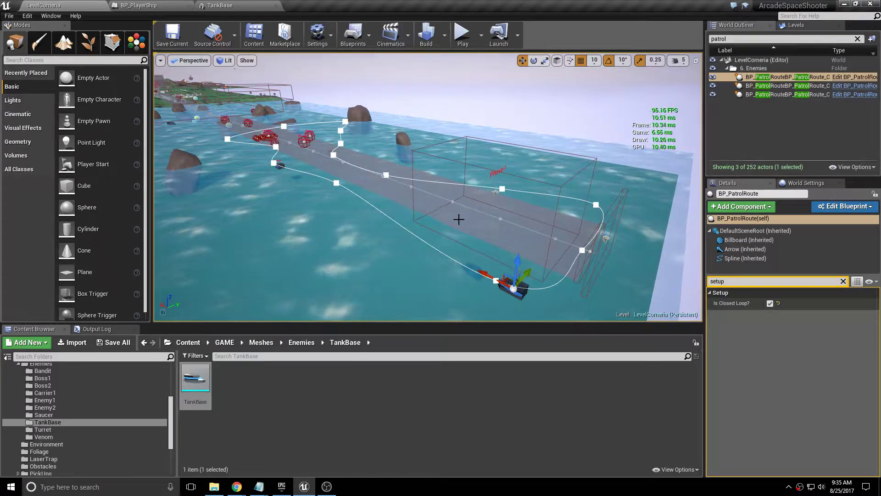
pyautogui.press('w')
pyautogui.moveTo(344, 142); pyautogui.dragTo(278, 144, button='right')
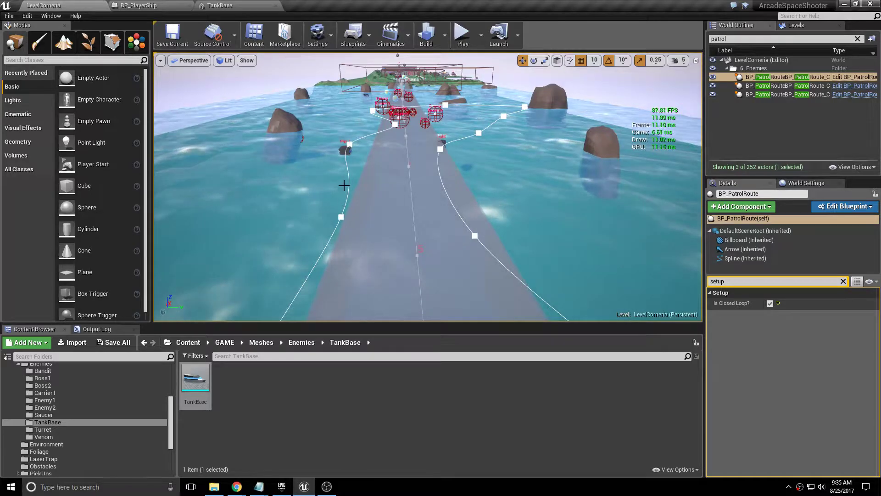
pyautogui.press('w')
pyautogui.press('e')
pyautogui.moveTo(416, 206); pyautogui.dragTo(407, 211, button='right')
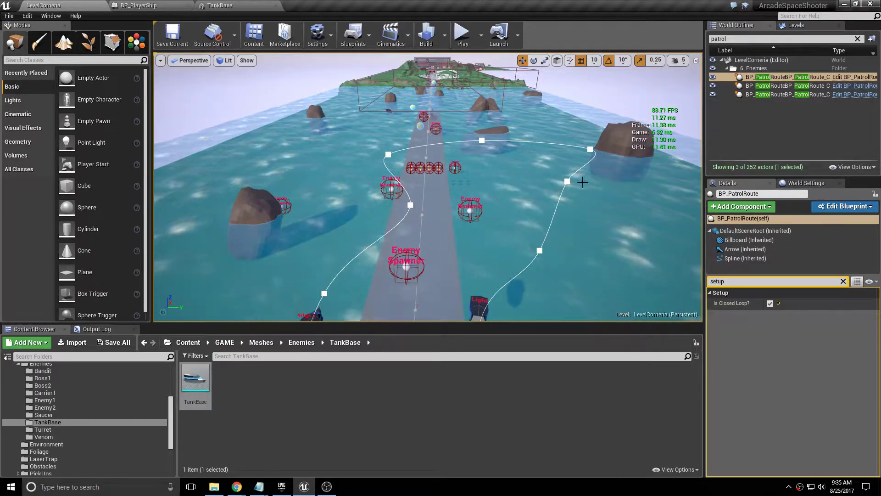
pyautogui.moveTo(528, 219)
pyautogui.mouseDown(button='right')
pyautogui.moveTo(531, 241)
pyautogui.moveTo(557, 246)
pyautogui.moveTo(528, 218)
pyautogui.mouseUp(button='right')
pyautogui.press('s')
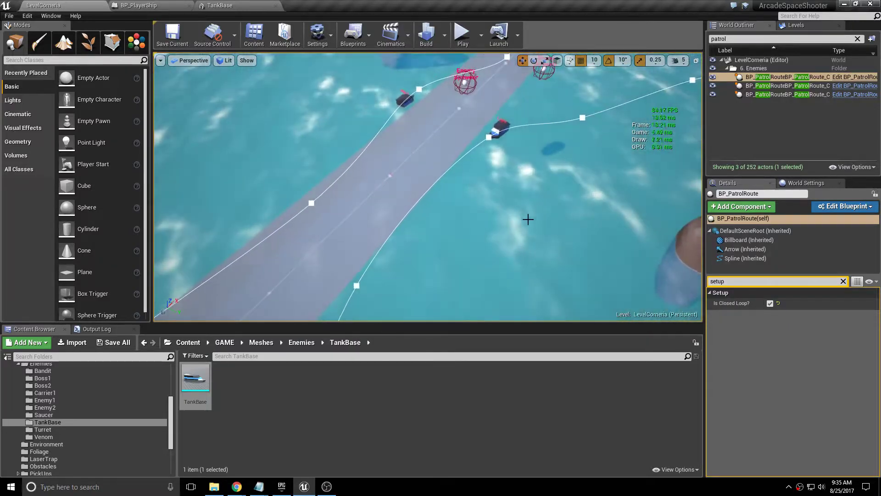
pyautogui.press('w')
pyautogui.moveTo(372, 215); pyautogui.dragTo(455, 187, button='right')
pyautogui.press('d')
pyautogui.moveTo(520, 136); pyautogui.dragTo(452, 152, button='right')
pyautogui.press('a')
pyautogui.press('d')
pyautogui.press('s')
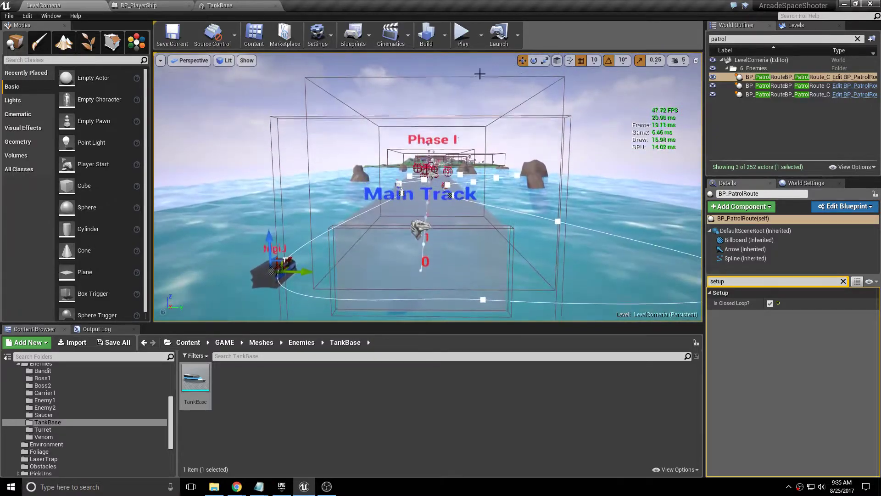
# - Play the level from the current camera location behind the Main Track start, in full screen
pyautogui.click(481, 36)
pyautogui.click(554, 160)
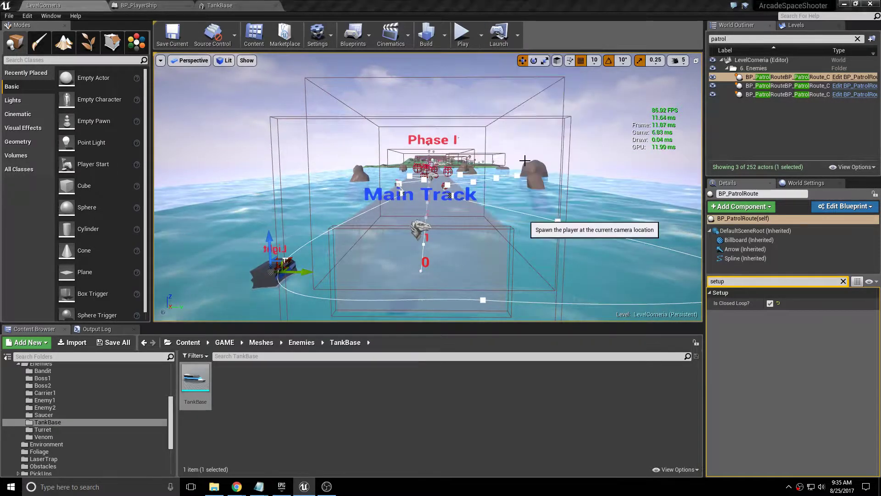
pyautogui.press('s')
pyautogui.moveTo(490, 111); pyautogui.dragTo(488, 111, button='right')
pyautogui.press('w')
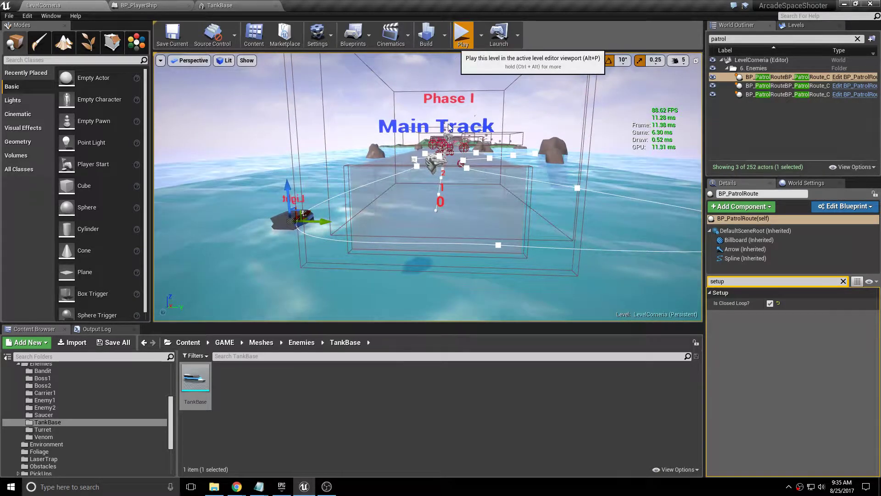
pyautogui.hotkey('alt', 'p')
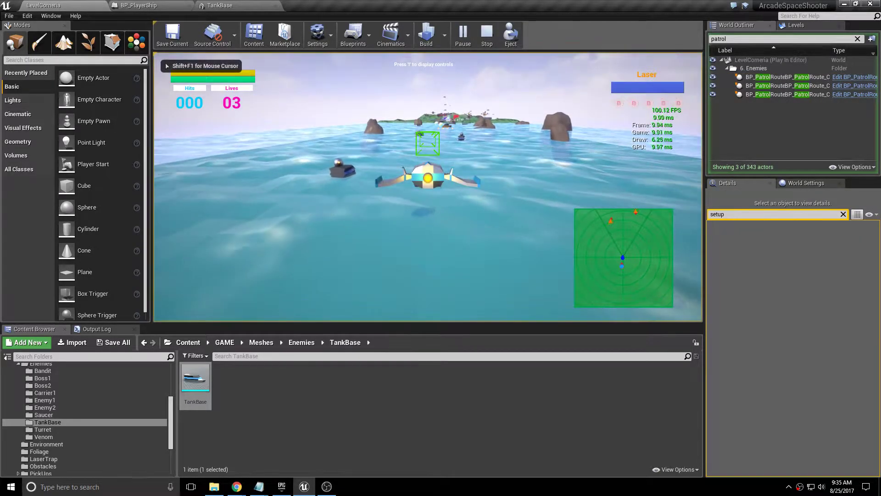
pyautogui.press('F11')
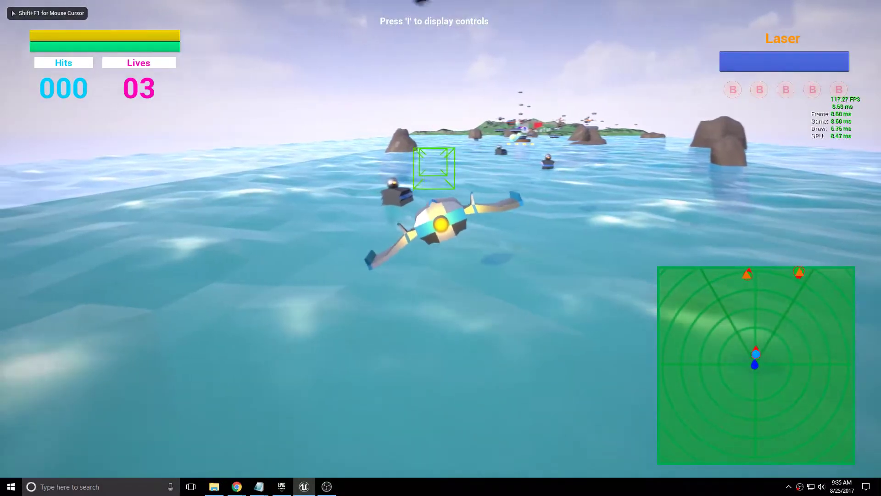
# - Play-test the patrolling tanks by flying the ship among them and firing at one, and end the play session
pyautogui.press('d')
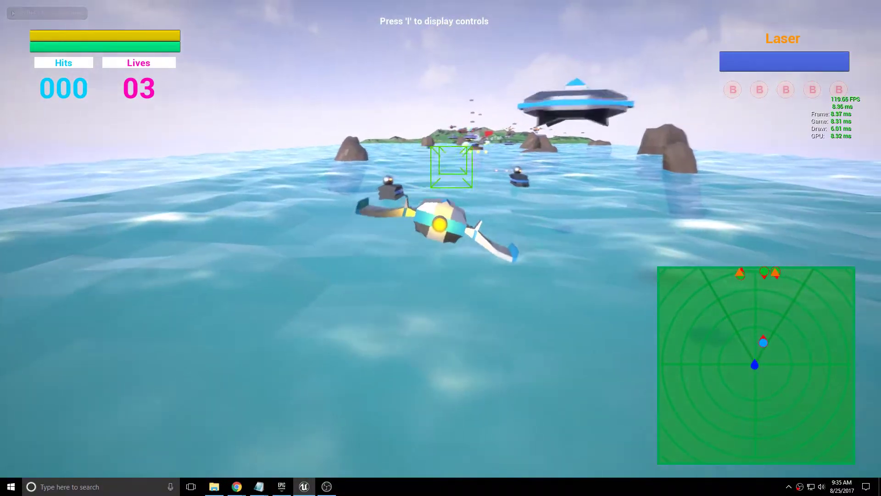
pyautogui.press('d')
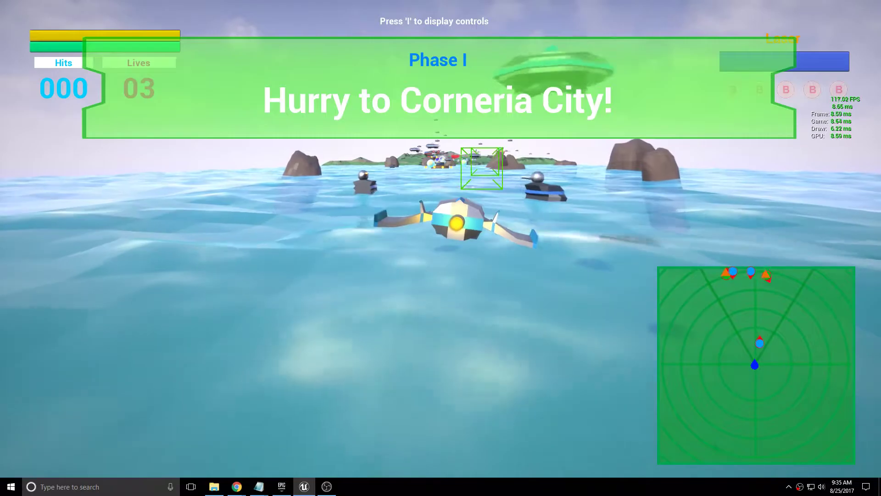
pyautogui.press('a')
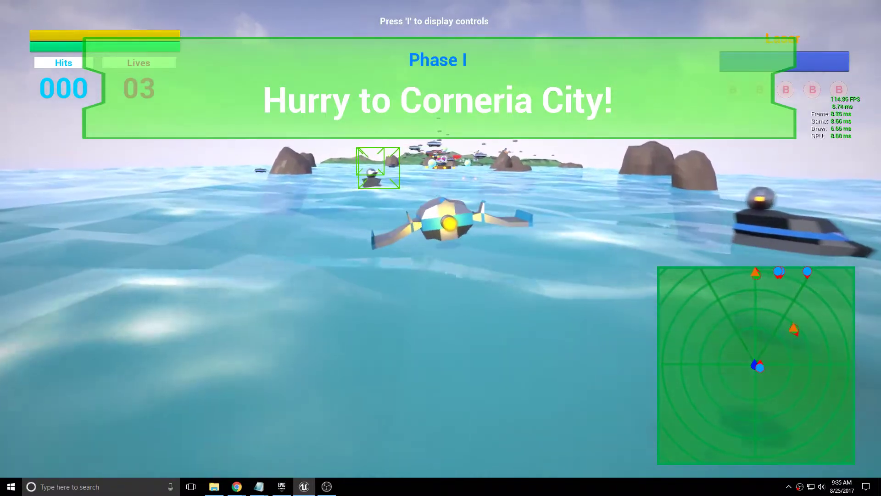
pyautogui.press('shift')
pyautogui.press('s')
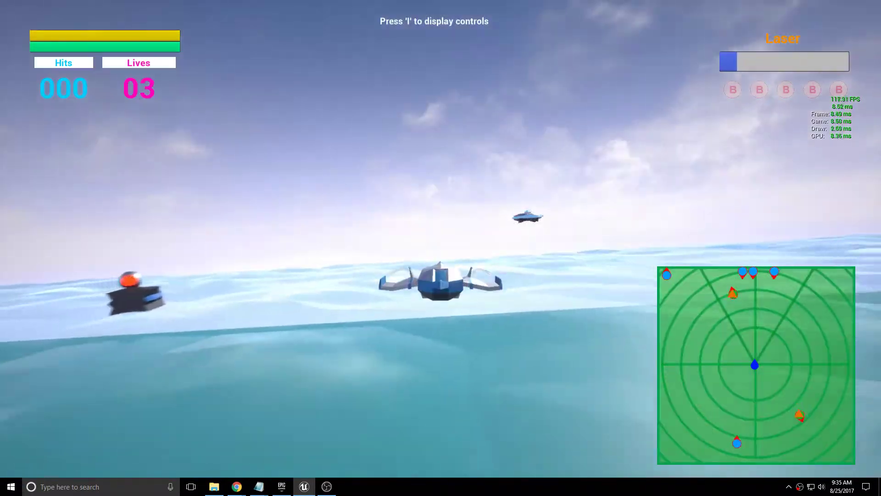
pyautogui.press('c')
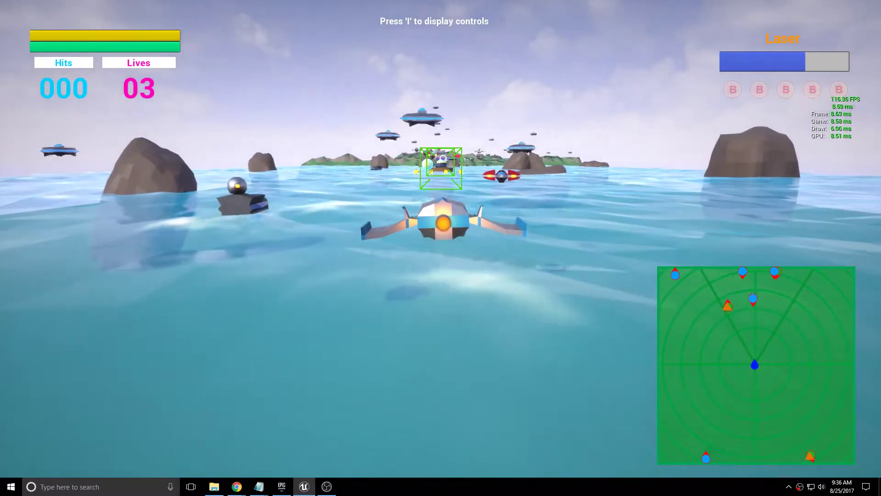
pyautogui.press('a')
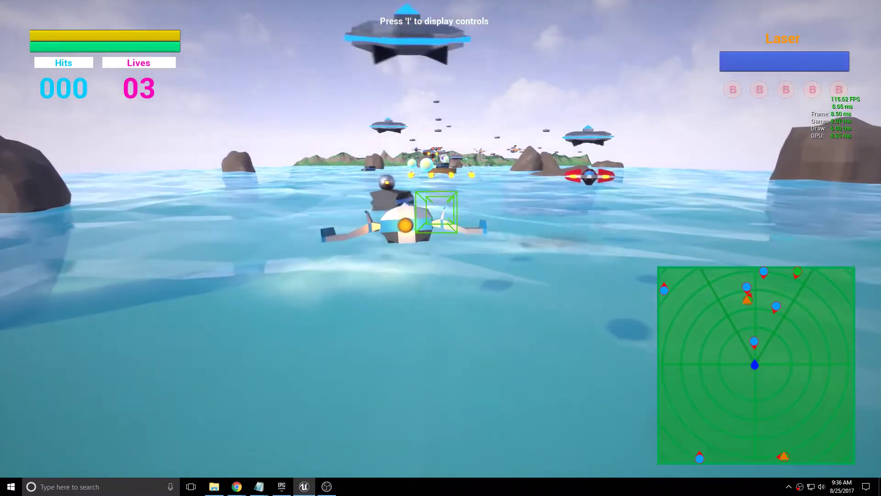
pyautogui.press('a')
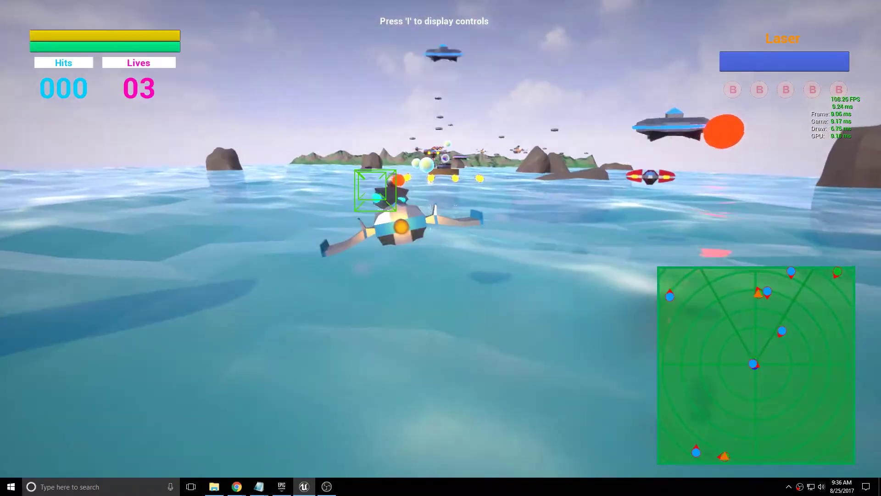
pyautogui.press('a')
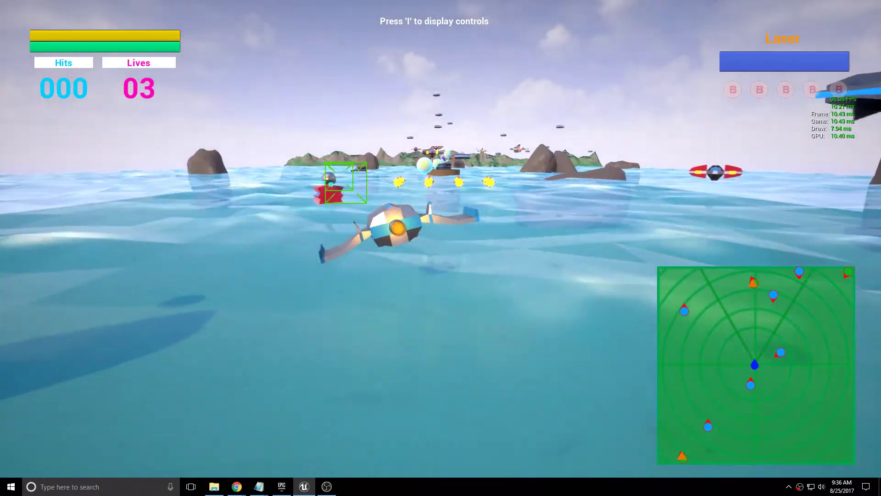
pyautogui.press('Escape')
pyautogui.press('F11')
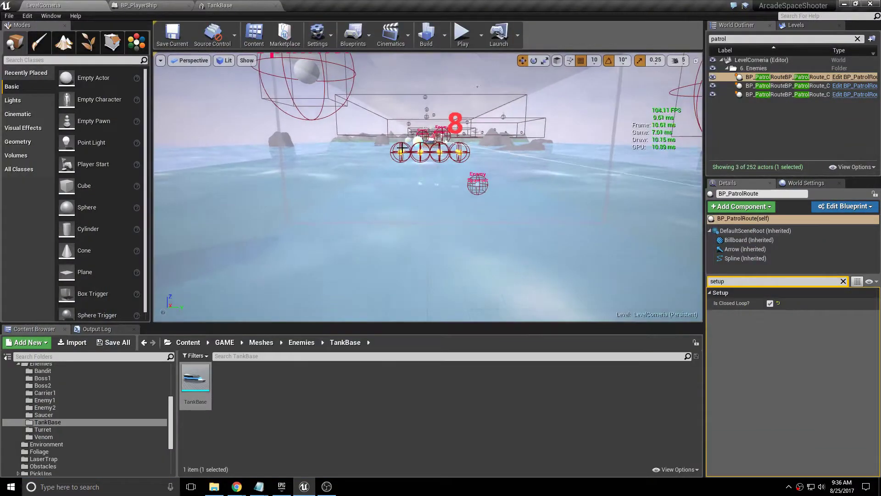
# - Select the BP_FlyingEnemy_Tank beside the Main Track start and focus the viewport on it
pyautogui.press('s')
pyautogui.moveTo(402, 148); pyautogui.dragTo(518, 149, button='right')
pyautogui.press('s')
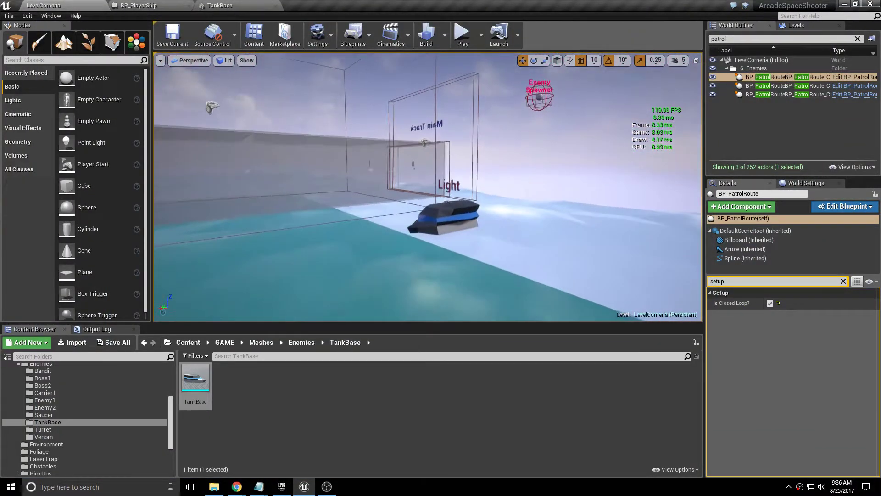
pyautogui.moveTo(360, 73); pyautogui.dragTo(403, 148, button='right')
pyautogui.click(433, 222)
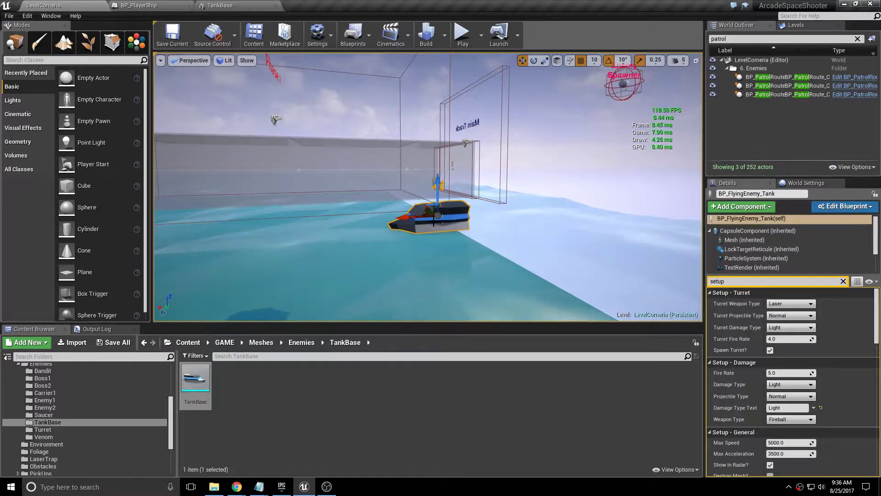
pyautogui.moveTo(416, 167); pyautogui.dragTo(331, 155, button='right')
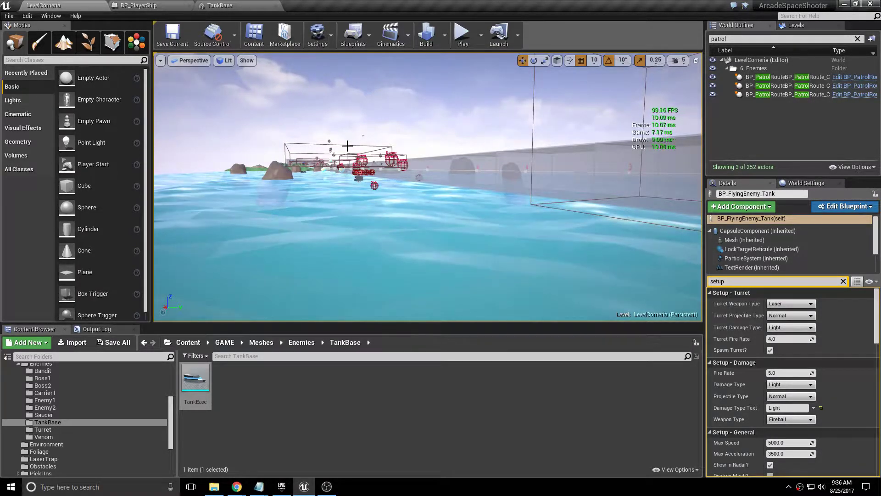
pyautogui.press('f')
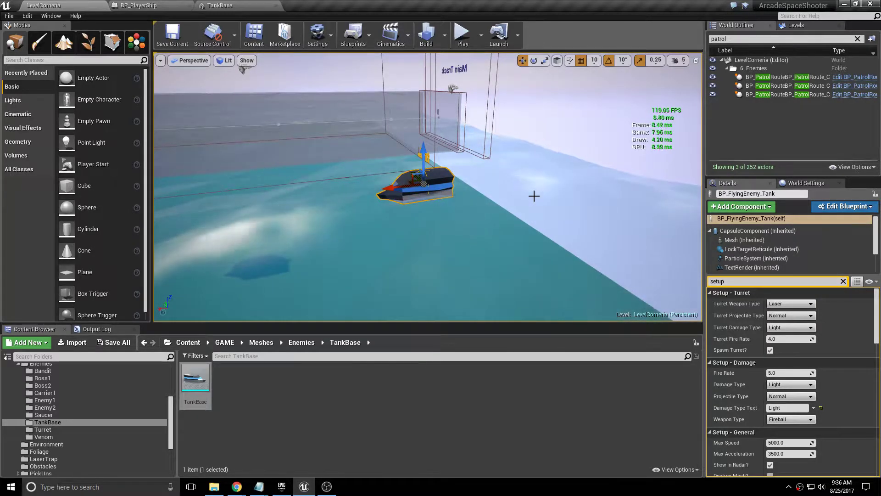
# - Review the selected tank's setup properties, from turret and damage to its general behaviour and patrol route settings
pyautogui.moveTo(541, 191); pyautogui.dragTo(427, 178, button='right')
pyautogui.press('d')
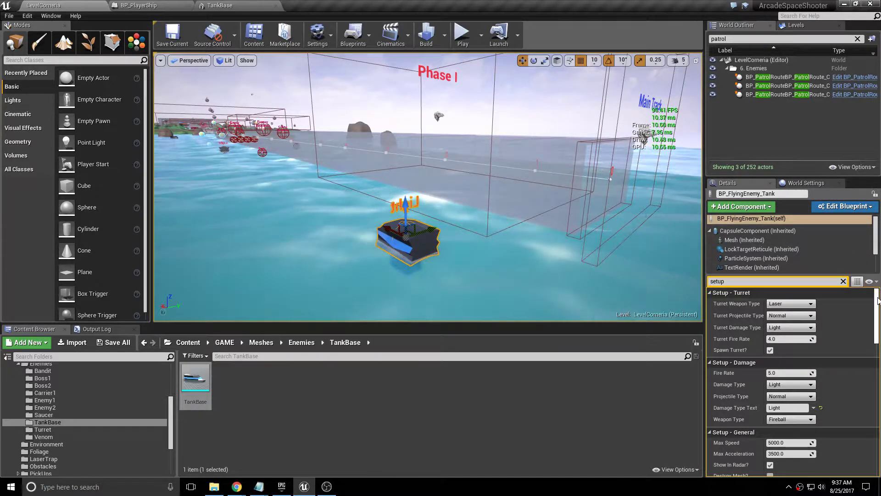
pyautogui.moveTo(878, 301)
pyautogui.mouseDown()
pyautogui.moveTo(880, 372)
pyautogui.moveTo(880, 361)
pyautogui.mouseUp()
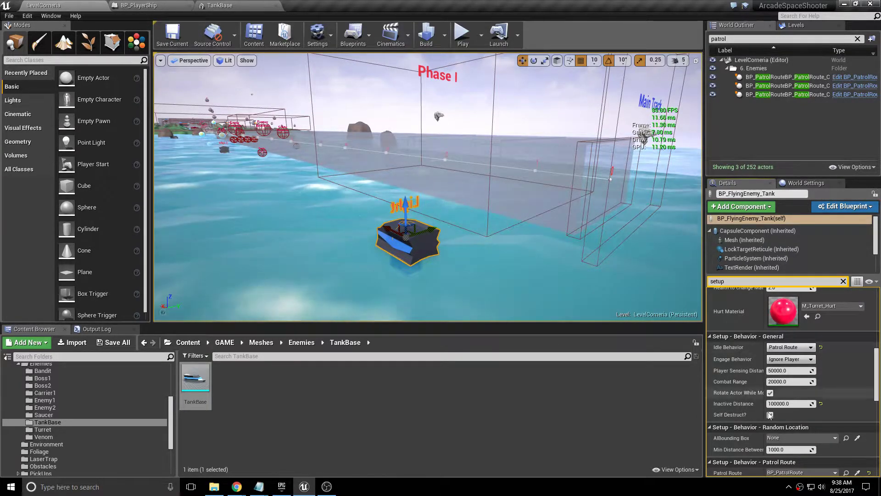
pyautogui.moveTo(718, 416)
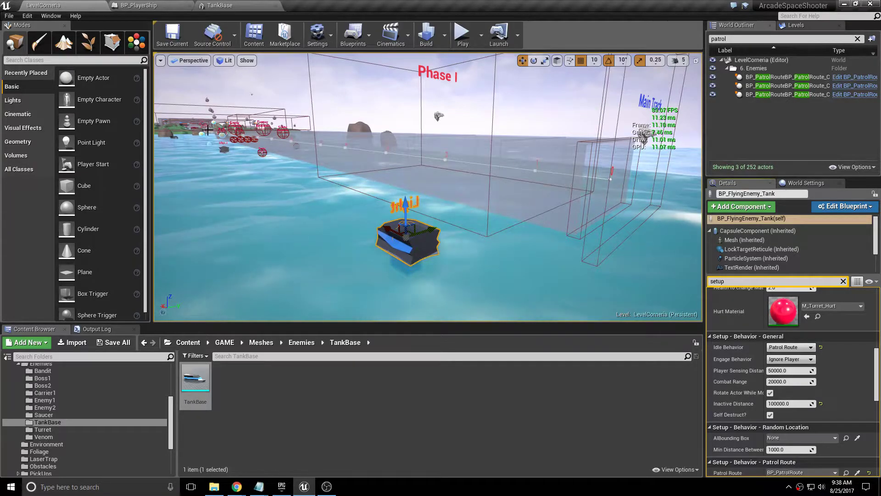
# - Examine the selected tank's placement relative to the Main Track and Phase I volume from beside and above
pyautogui.moveTo(351, 122); pyautogui.dragTo(312, 121, button='right')
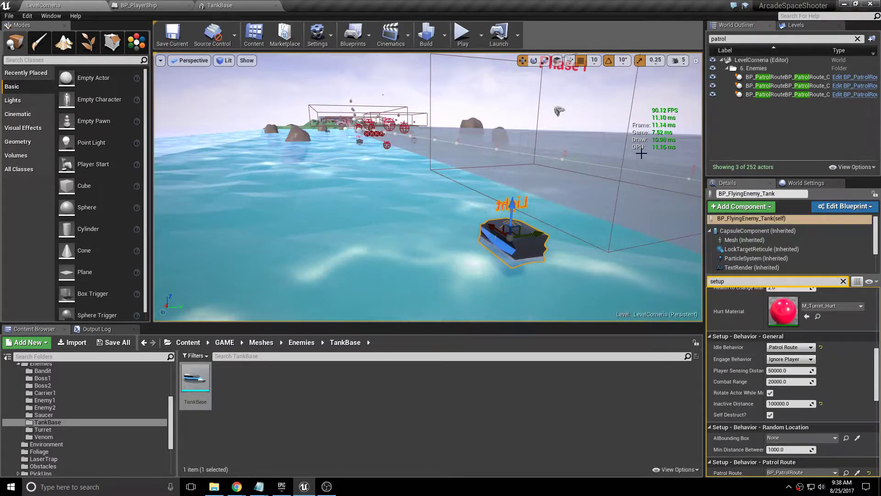
pyautogui.moveTo(640, 152); pyautogui.dragTo(640, 172, button='right')
pyautogui.press('e')
pyautogui.moveTo(366, 169); pyautogui.dragTo(521, 229, button='right')
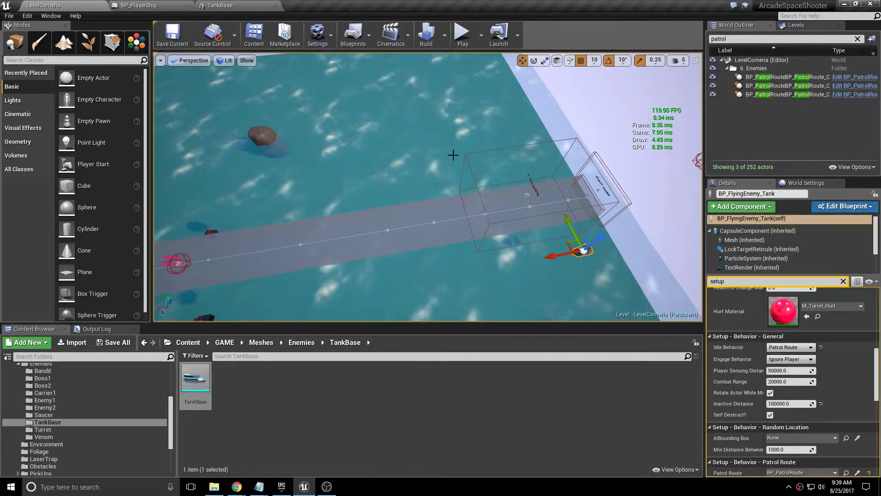
pyautogui.moveTo(453, 154); pyautogui.dragTo(477, 222, button='right')
pyautogui.moveTo(396, 148); pyautogui.dragTo(592, 188, button='right')
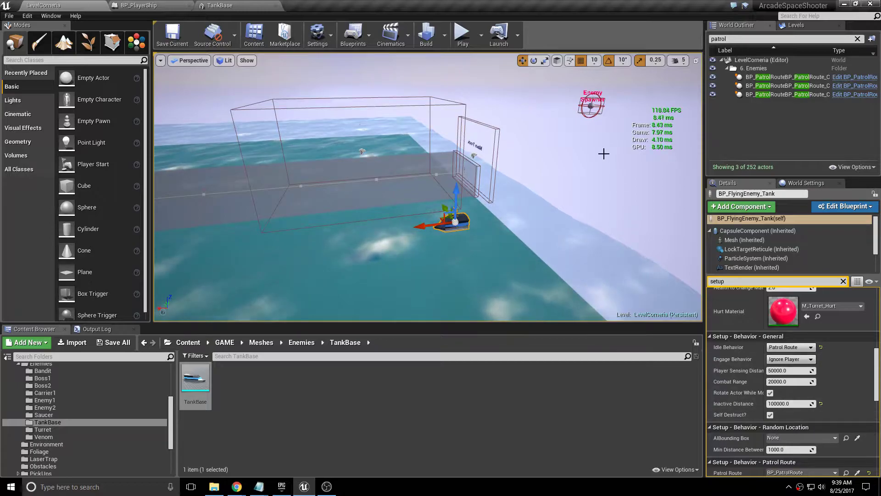
pyautogui.moveTo(609, 161); pyautogui.dragTo(609, 162, button='right')
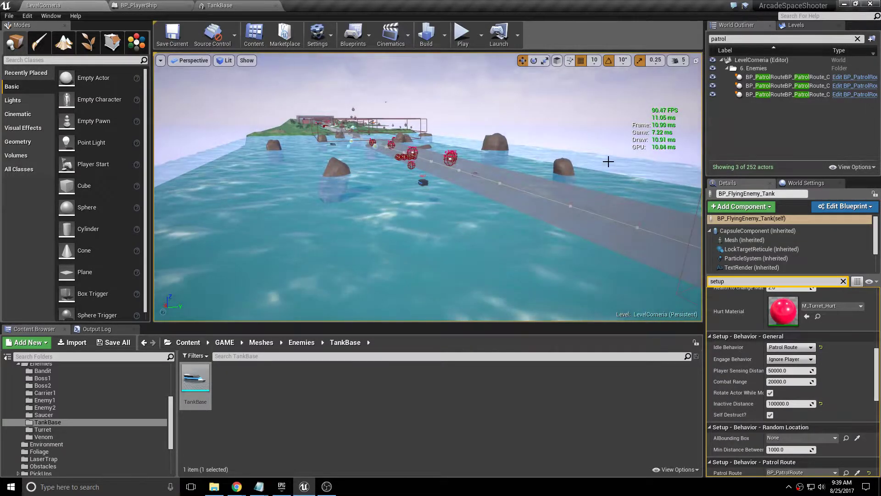
# - Examine the enemies, spawners and rocks along the Main Track up to the island, looking back toward the tanks
pyautogui.press('w')
pyautogui.moveTo(529, 125); pyautogui.dragTo(529, 126, button='right')
pyautogui.moveTo(423, 72); pyautogui.dragTo(423, 73, button='right')
pyautogui.moveTo(585, 171); pyautogui.dragTo(465, 132, button='right')
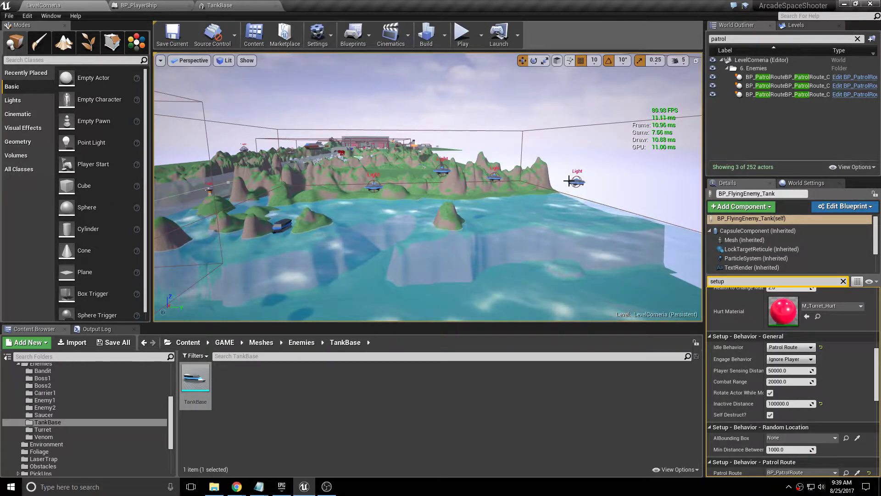
pyautogui.press('f')
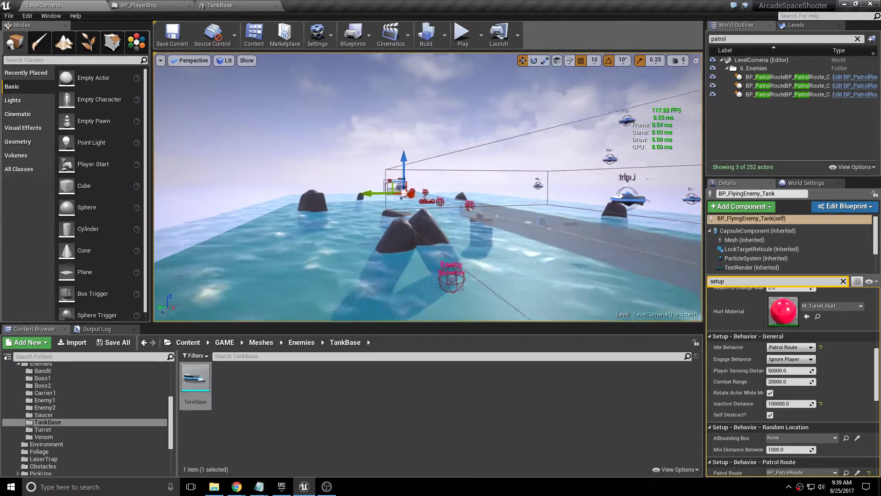
pyautogui.moveTo(428, 187); pyautogui.dragTo(278, 195, button='right')
pyautogui.moveTo(413, 109); pyautogui.dragTo(456, 108, button='right')
pyautogui.moveTo(309, 233); pyautogui.dragTo(190, 223, button='right')
pyautogui.moveTo(506, 171); pyautogui.dragTo(482, 171, button='right')
pyautogui.moveTo(505, 201); pyautogui.dragTo(606, 201, button='right')
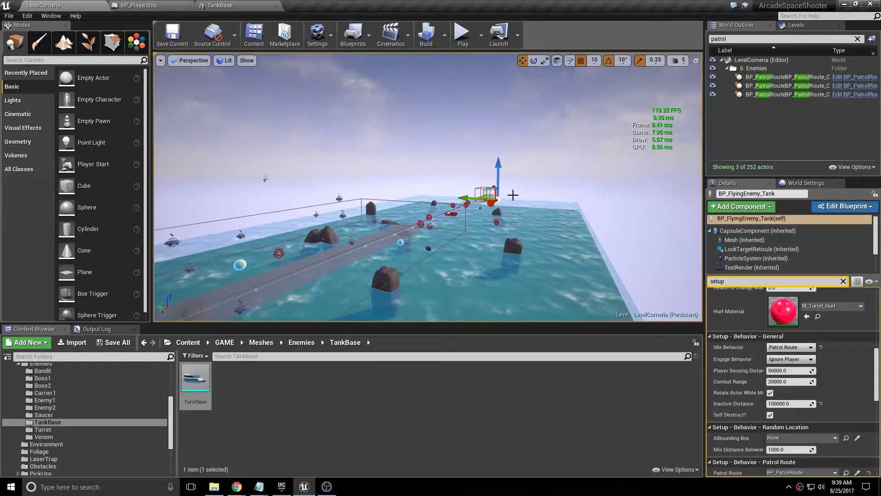
# - Look along the whole Main Track toward the island, from its side and from behind its start
pyautogui.moveTo(534, 180); pyautogui.dragTo(275, 234, button='right')
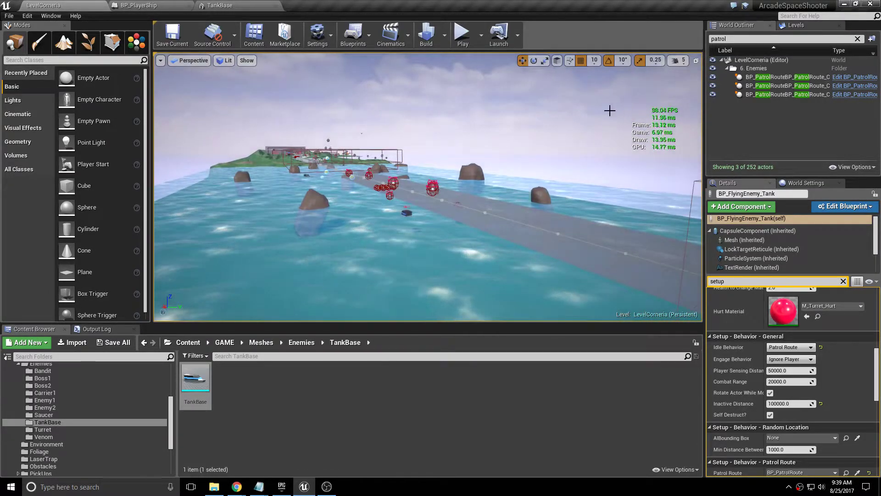
pyautogui.moveTo(609, 111); pyautogui.dragTo(594, 115, button='right')
pyautogui.moveTo(657, 124); pyautogui.dragTo(679, 130, button='right')
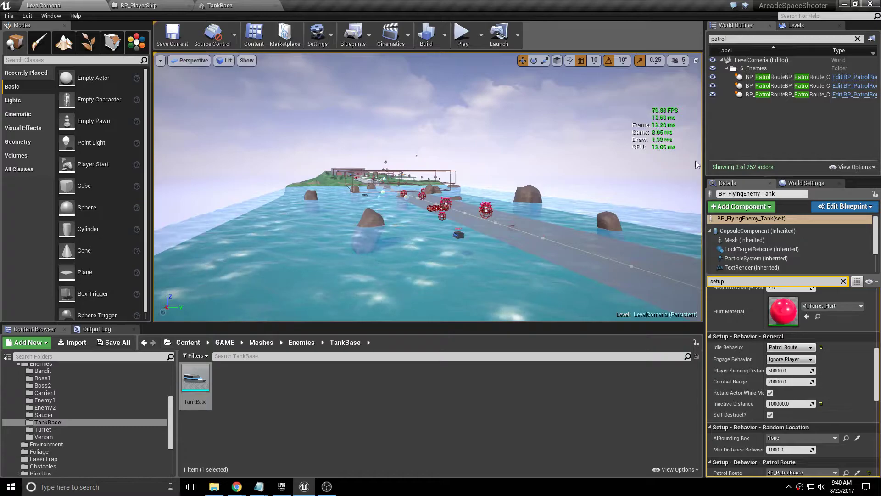
pyautogui.press('d')
pyautogui.moveTo(518, 128)
pyautogui.mouseDown(button='right')
pyautogui.moveTo(524, 130)
pyautogui.moveTo(507, 121)
pyautogui.mouseUp(button='right')
pyautogui.press('s')
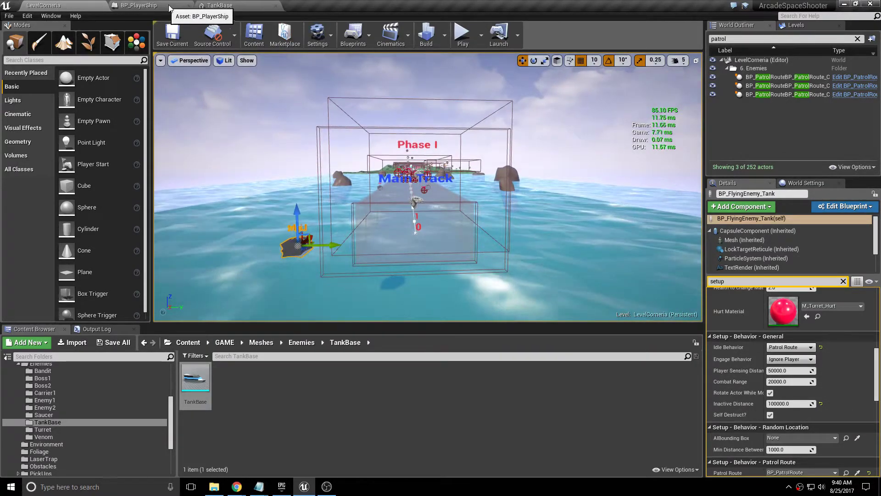
# - In BP_PlayerShip, connect the Starting Location setter to Fn Get Level Music, save the blueprint, and return to LevelCorneria
pyautogui.click(140, 5)
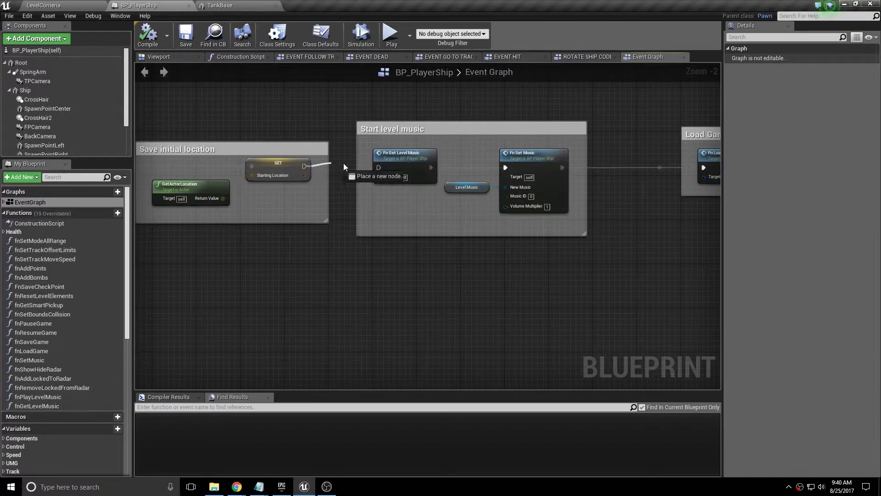
pyautogui.click(187, 37)
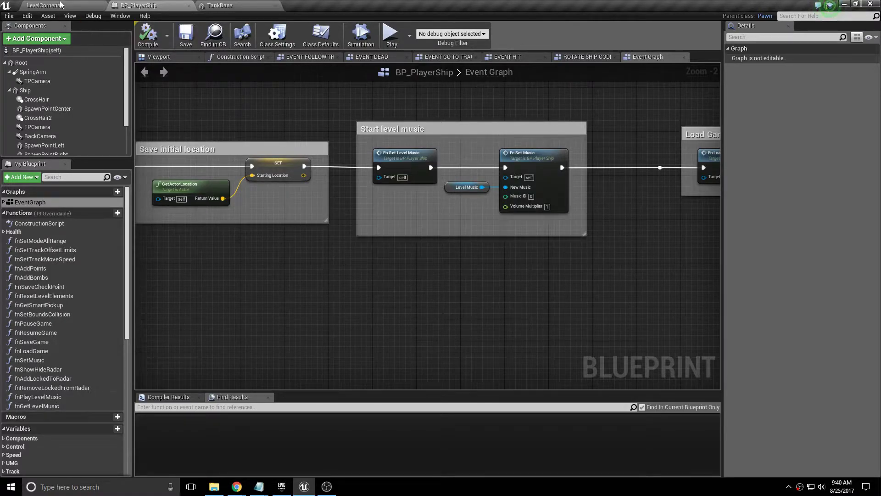
pyautogui.click(44, 5)
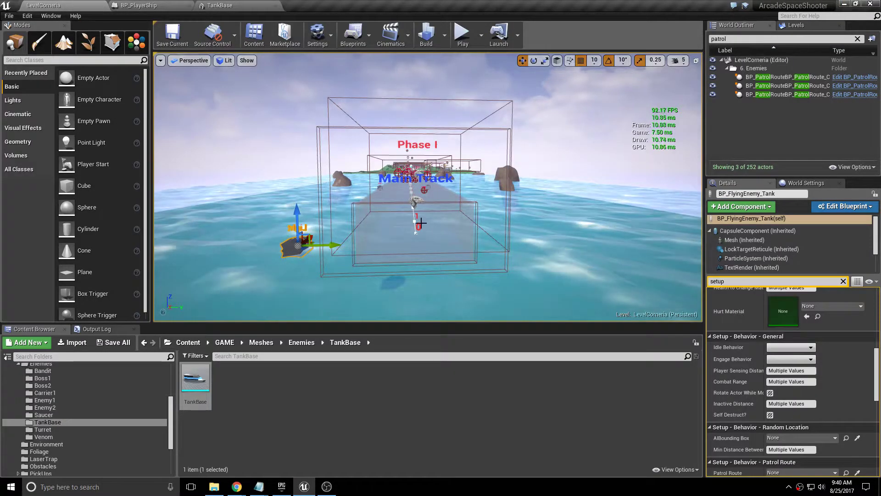
# - Inspect the tank beside the Main Track up close and from behind the track start
pyautogui.press('f')
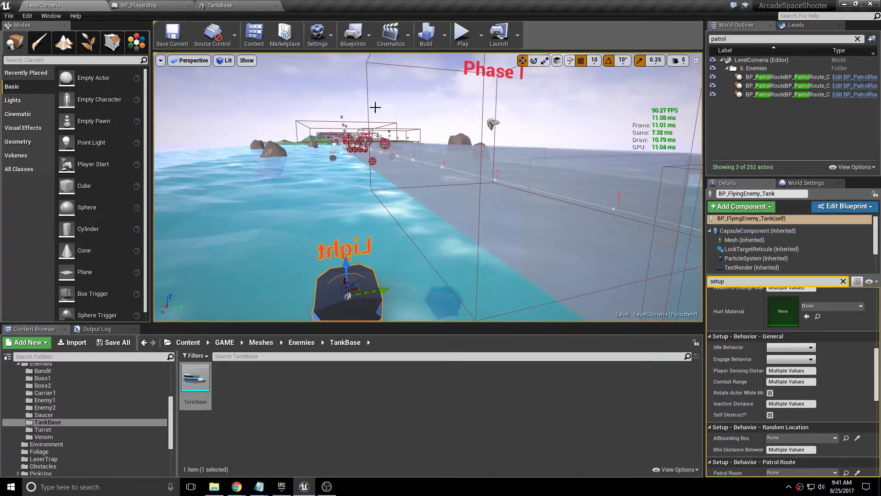
pyautogui.moveTo(375, 107)
pyautogui.mouseDown(button='right')
pyautogui.moveTo(332, 111)
pyautogui.moveTo(377, 134)
pyautogui.moveTo(377, 118)
pyautogui.mouseUp(button='right')
pyautogui.press('d')
pyautogui.press('s')
pyautogui.press('w')
pyautogui.press('s')
pyautogui.press('d')
pyautogui.press('w')
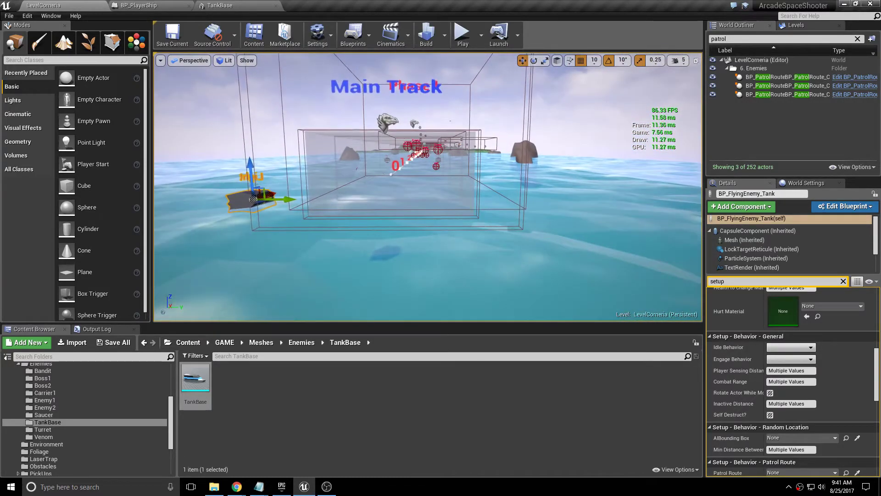
# - Play the level in full screen from a view centred behind the Main Track start
pyautogui.click(481, 35)
pyautogui.click(509, 160)
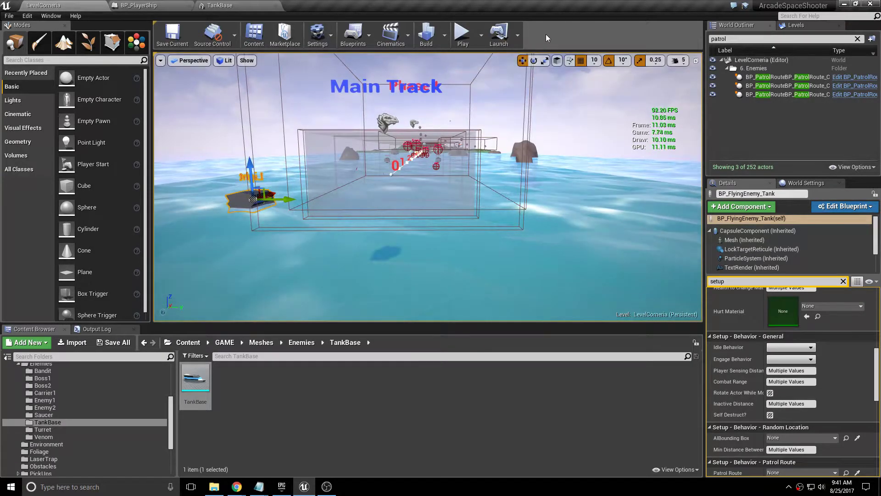
pyautogui.click(500, 121)
pyautogui.press('F11')
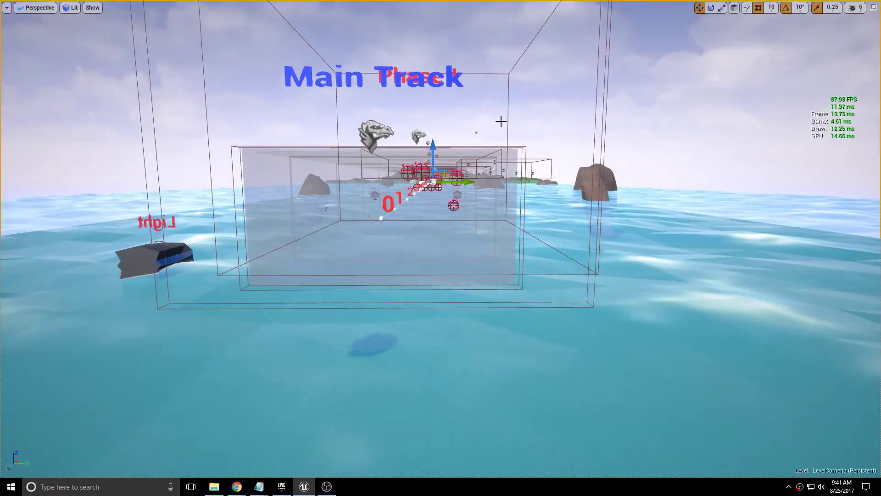
pyautogui.press('a')
pyautogui.moveTo(501, 121); pyautogui.dragTo(505, 129, button='right')
pyautogui.press('d')
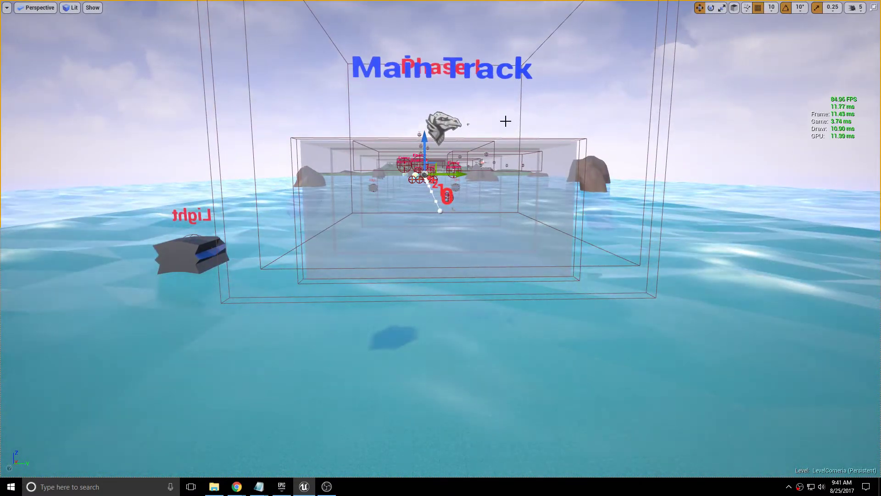
pyautogui.press('a')
pyautogui.press('e')
pyautogui.moveTo(503, 115); pyautogui.dragTo(356, 149, button='right')
pyautogui.press('d')
pyautogui.press('q')
pyautogui.moveTo(432, 165); pyautogui.dragTo(536, 150, button='right')
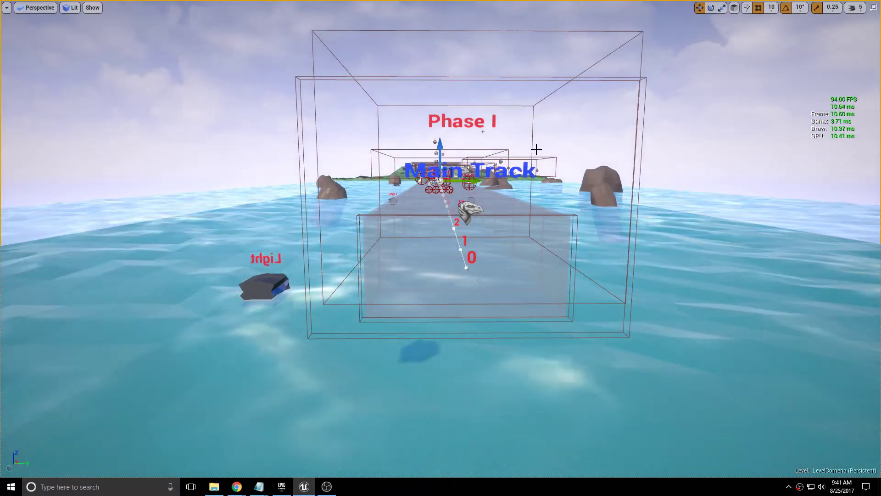
pyautogui.hotkey('alt', 'p')
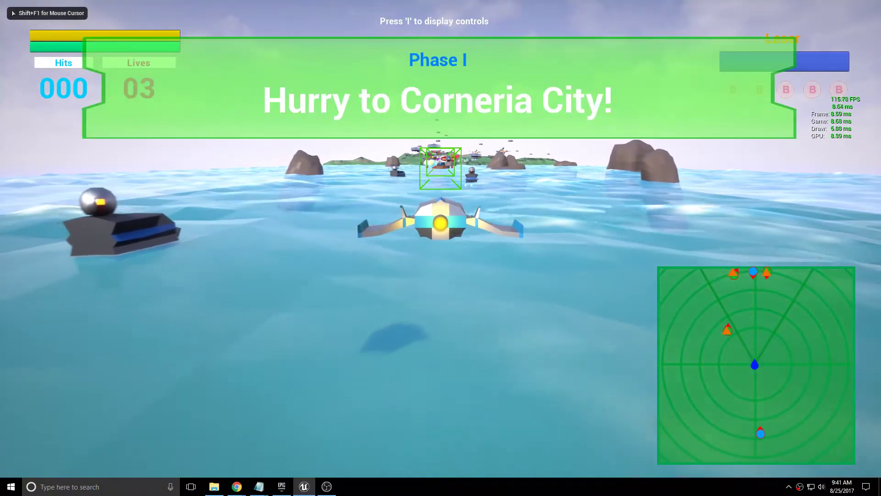
# - Play-test the level past the patrolling tanks, firing at enemies, flying through the checkpoint ring and checking the ship's rear camera view
pyautogui.press('a')
pyautogui.press('w')
pyautogui.press('s')
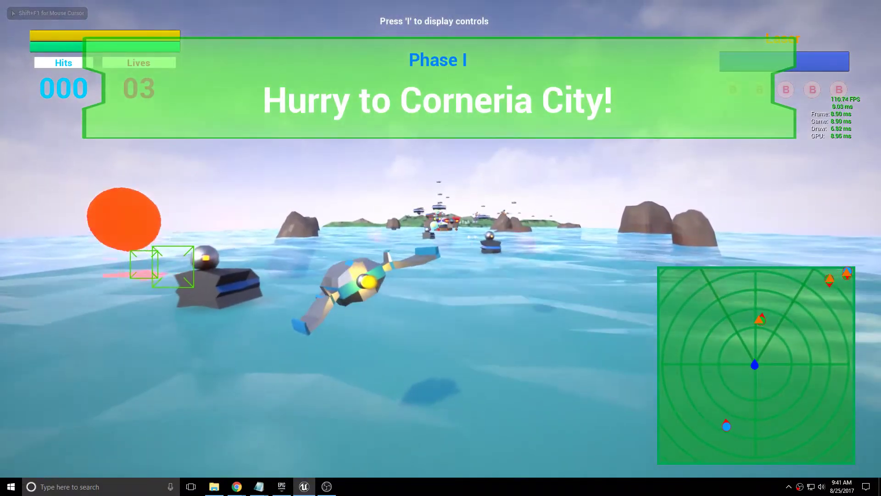
pyautogui.press('space')
pyautogui.press('d')
pyautogui.press('d')
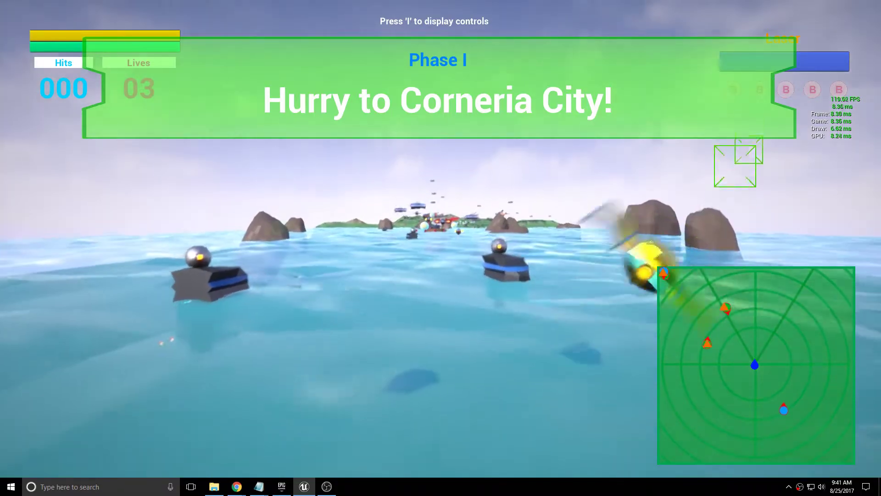
pyautogui.press('a')
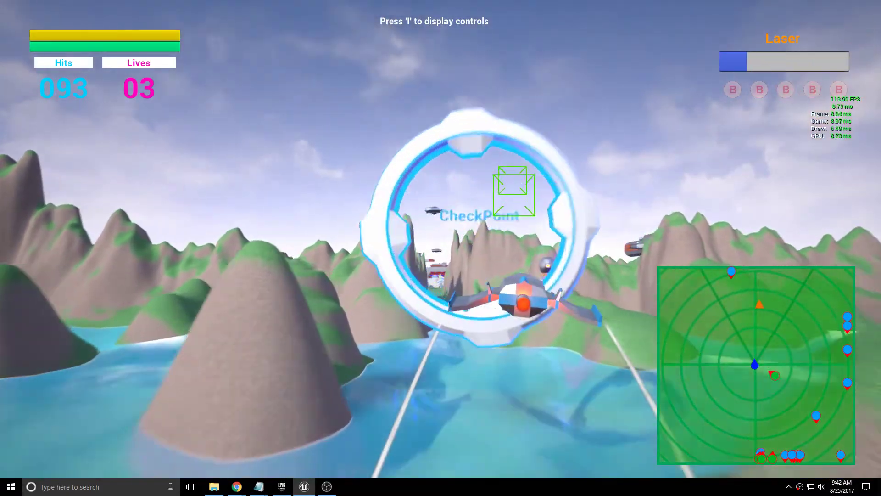
pyautogui.press('c')
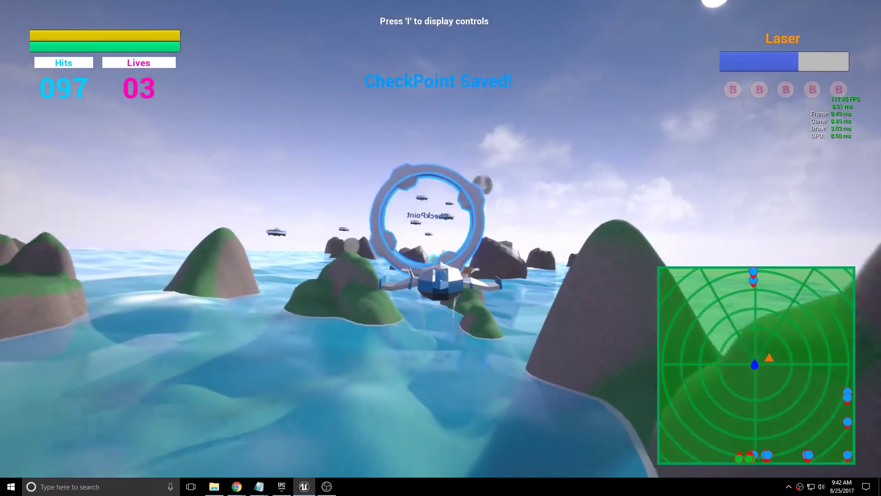
pyautogui.press('c')
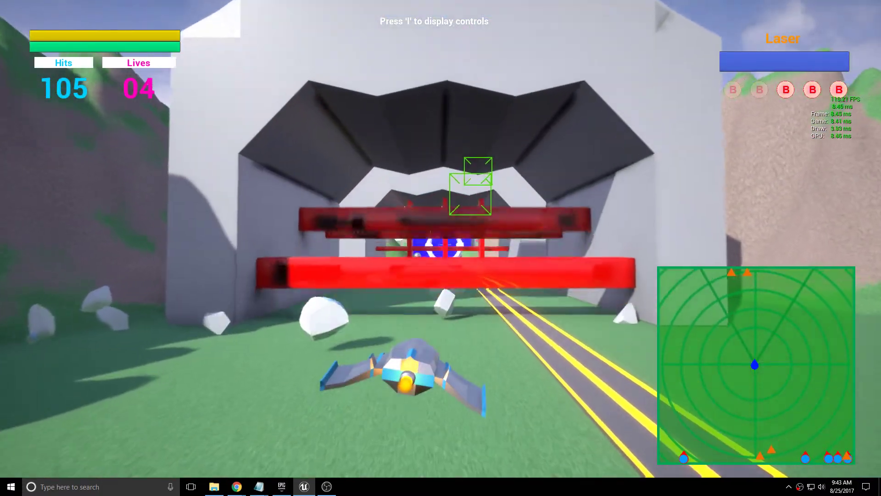
# - Leave full screen, eject from the player ship during play, and look around the level with the free camera
pyautogui.press('F11')
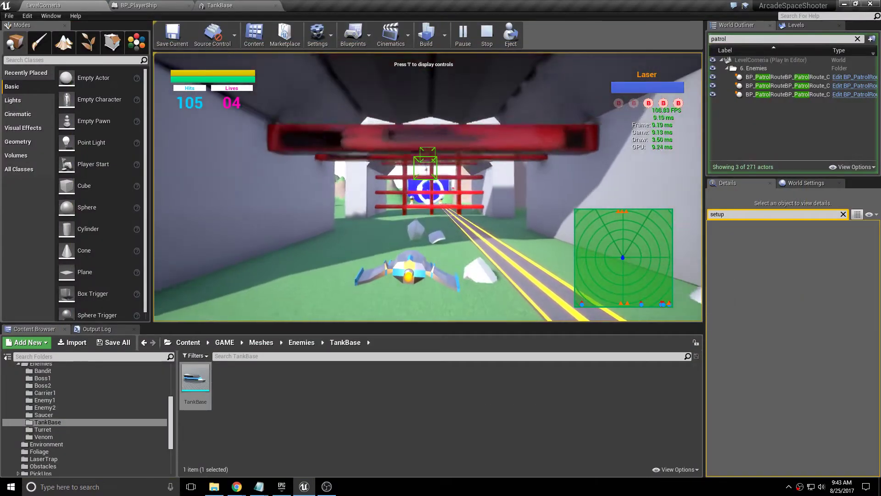
pyautogui.hotkey('shift', 'F1')
pyautogui.click(510, 35)
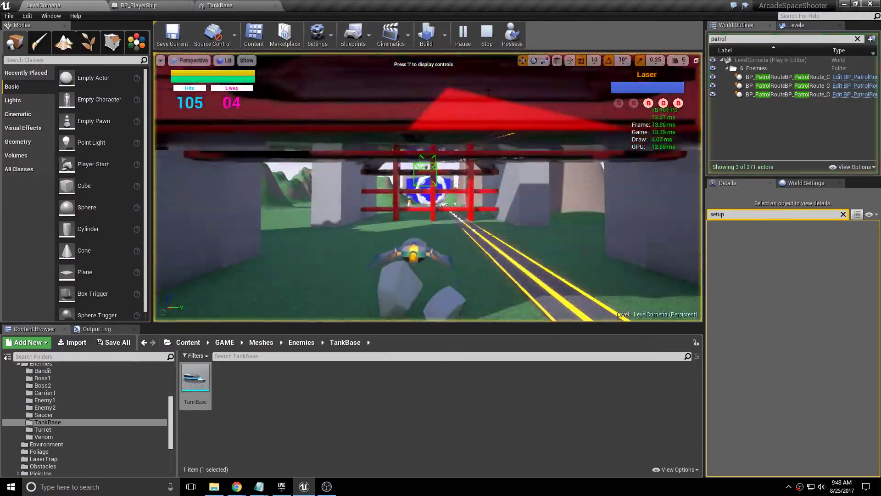
pyautogui.moveTo(488, 91); pyautogui.dragTo(294, 103, button='right')
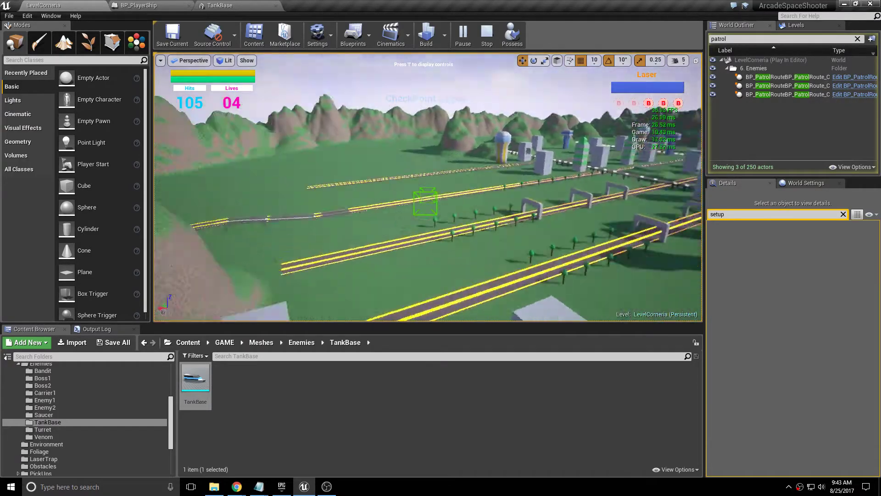
# - Take control of the player ship again and play through the blue gate into Phase 2, firing at the enemies ahead
pyautogui.click(507, 36)
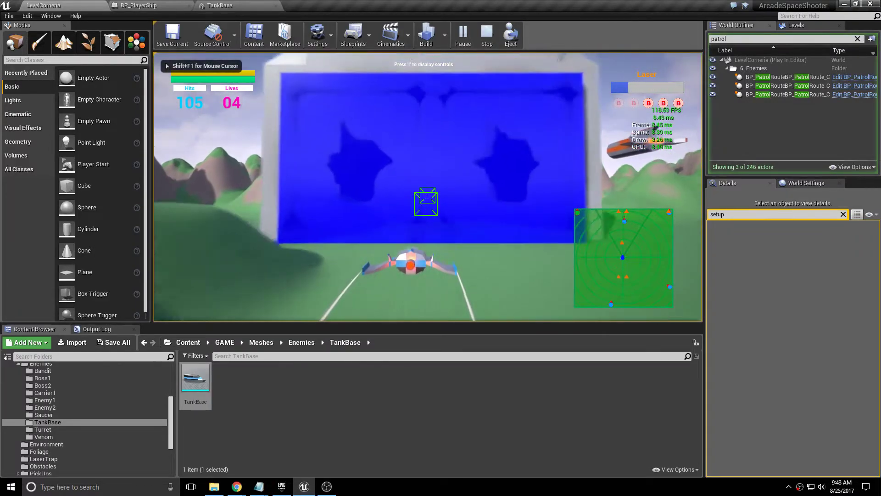
pyautogui.press('a')
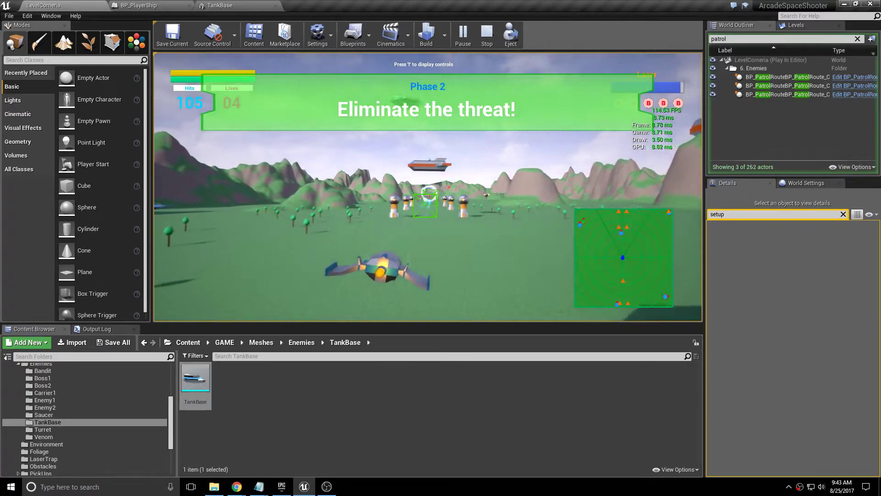
pyautogui.press('b')
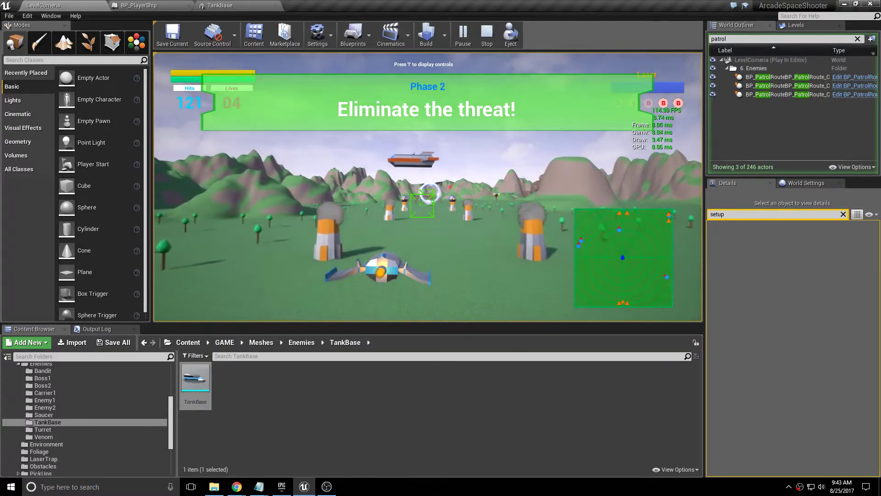
# - Eject from the player ship during Phase 2 and end the play session
pyautogui.hotkey('shift', 'F1')
pyautogui.click(511, 35)
pyautogui.moveTo(368, 173)
pyautogui.mouseDown(button='right')
pyautogui.moveTo(501, 173)
pyautogui.moveTo(501, 216)
pyautogui.moveTo(376, 193)
pyautogui.moveTo(450, 188)
pyautogui.moveTo(539, 229)
pyautogui.moveTo(597, 205)
pyautogui.moveTo(652, 206)
pyautogui.moveTo(666, 183)
pyautogui.moveTo(376, 170)
pyautogui.mouseUp(button='right')
pyautogui.press('Escape')
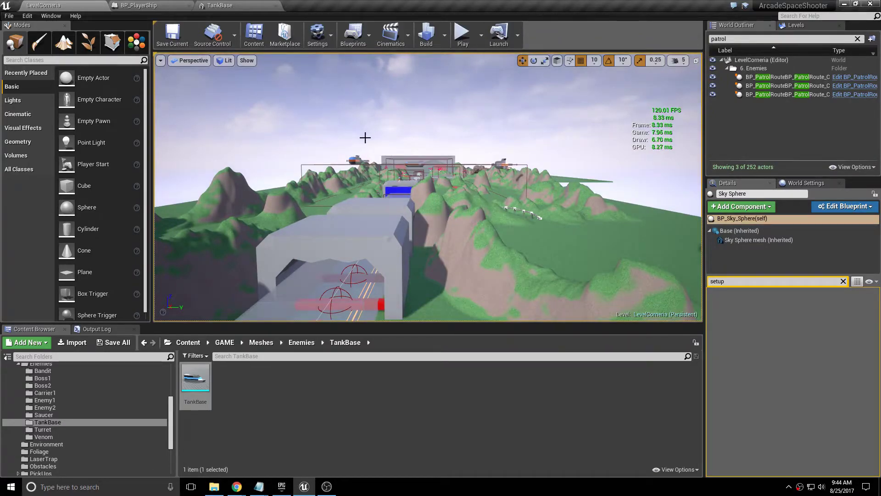
# - Survey the city section of the level from above, including its roads, buildings, saucers and large carrier ships
pyautogui.press('w')
pyautogui.moveTo(366, 137); pyautogui.dragTo(294, 159, button='right')
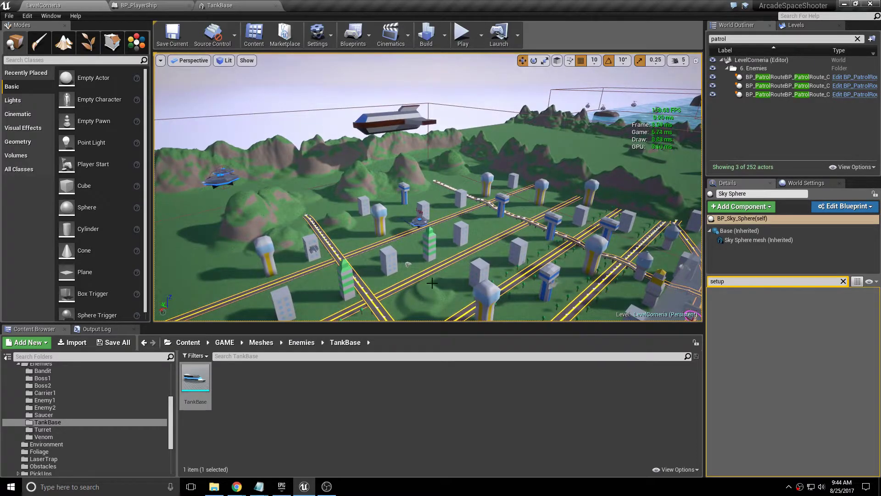
pyautogui.moveTo(267, 169); pyautogui.dragTo(321, 168, button='right')
pyautogui.press('a')
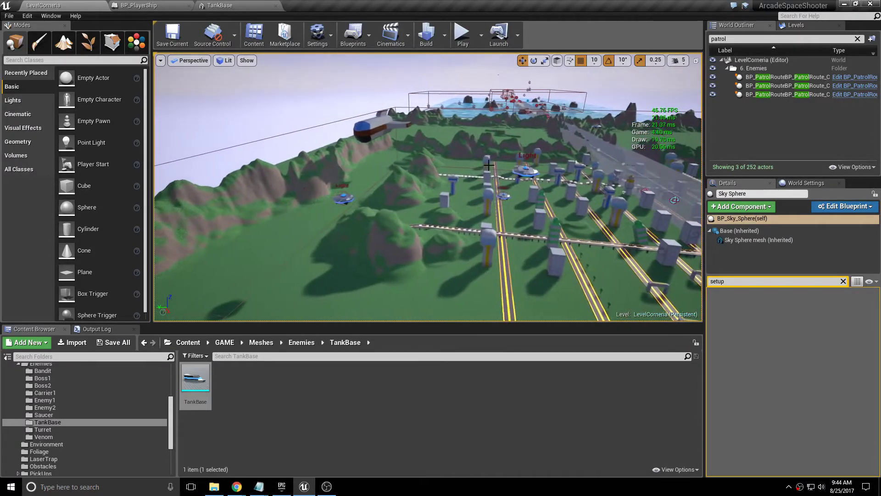
pyautogui.press('a')
pyautogui.moveTo(282, 131); pyautogui.dragTo(389, 112, button='right')
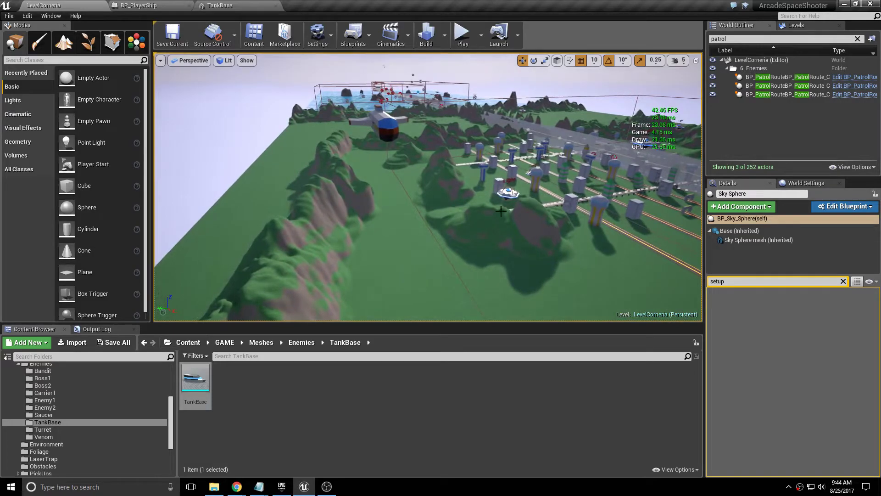
# - Examine the ocean section of the level, including its islands, rocks and enemies along the coast
pyautogui.moveTo(471, 127); pyautogui.dragTo(466, 92, button='right')
pyautogui.press('w')
pyautogui.press('w')
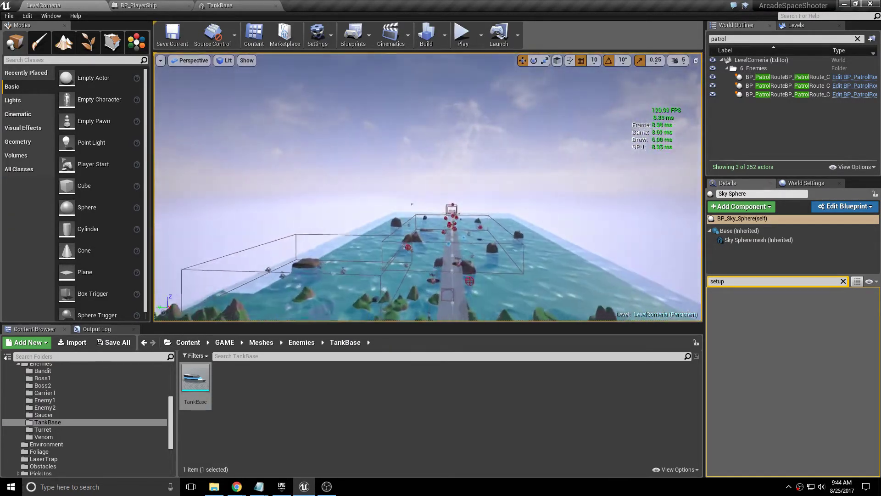
pyautogui.press('w')
pyautogui.moveTo(688, 78); pyautogui.dragTo(603, 118, button='right')
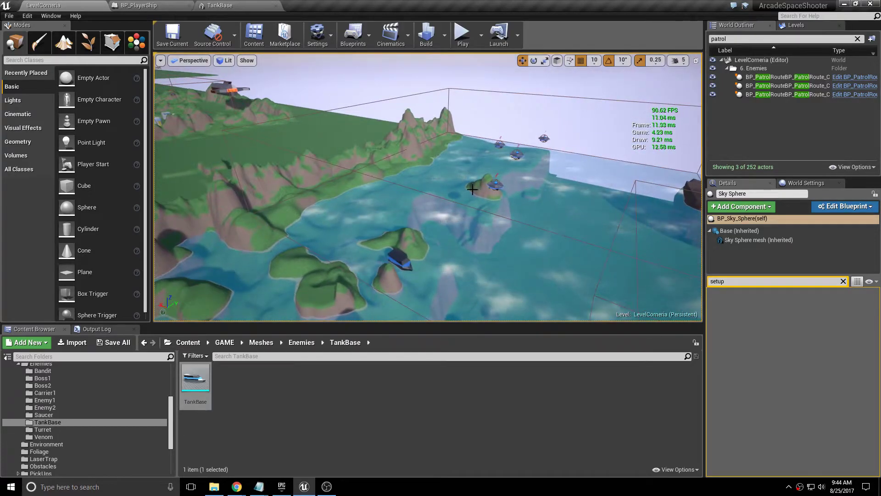
pyautogui.moveTo(443, 223); pyautogui.dragTo(461, 214, button='right')
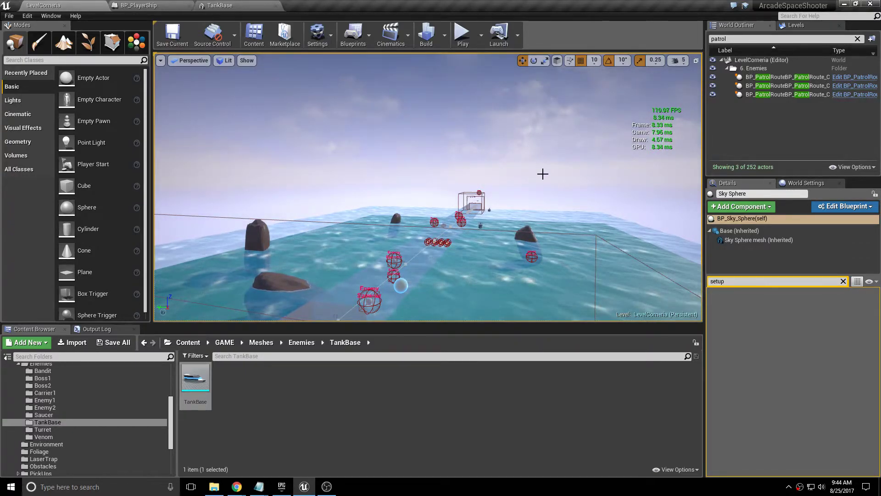
# - Select the Enemy Spawner on the grass beside the track and inspect its setup properties and surroundings
pyautogui.moveTo(564, 174); pyautogui.dragTo(443, 206, button='right')
pyautogui.press('w')
pyautogui.press('w')
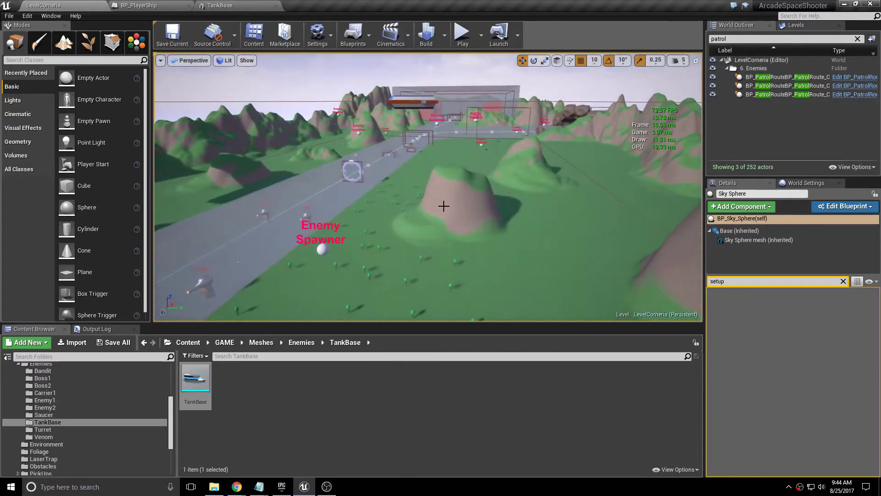
pyautogui.click(320, 252)
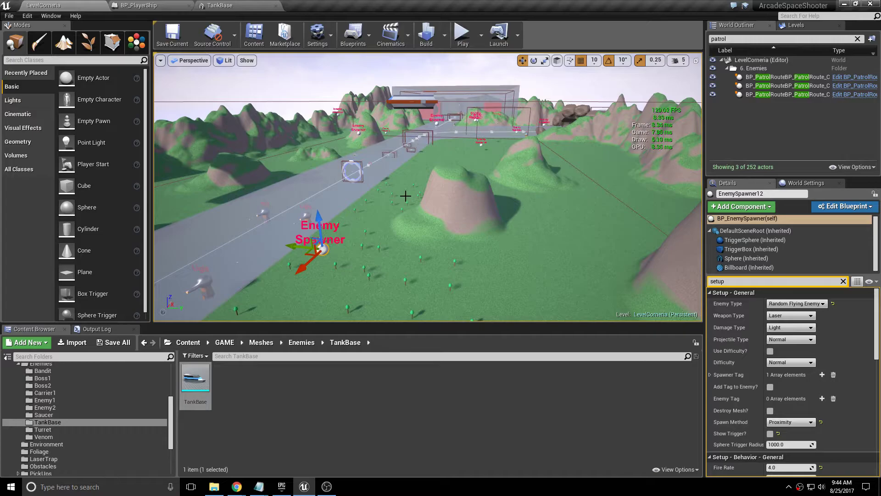
pyautogui.press('w')
pyautogui.moveTo(406, 131); pyautogui.dragTo(335, 111, button='right')
pyautogui.press('s')
pyautogui.press('w')
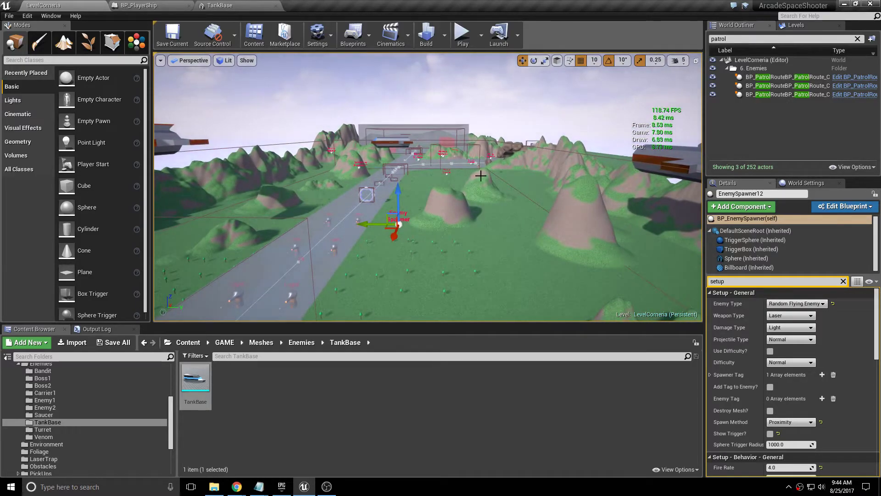
# - Review the overall level layout from the ocean, the tunnels, the city and the blue gate on the track
pyautogui.moveTo(407, 196); pyautogui.dragTo(207, 207, button='right')
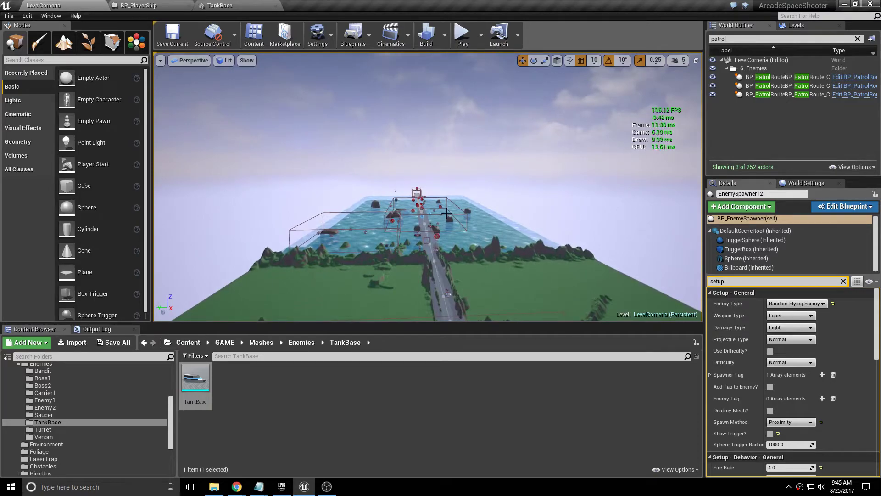
pyautogui.moveTo(447, 213); pyautogui.dragTo(668, 202, button='right')
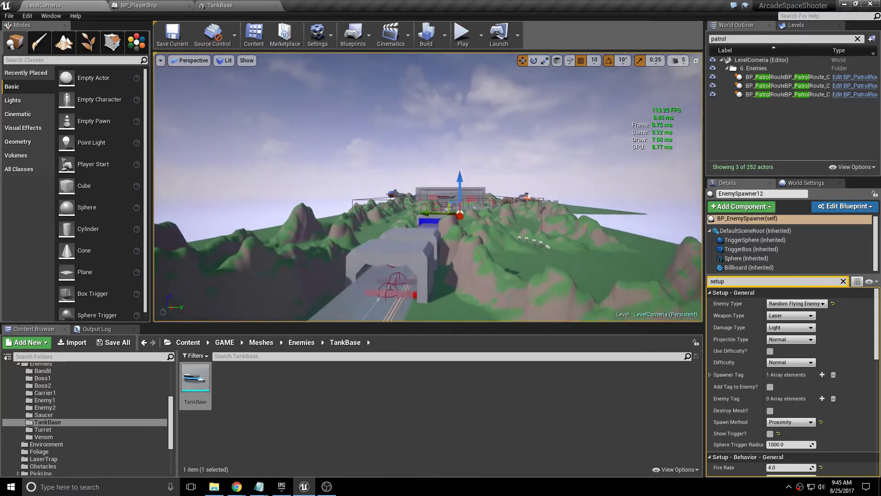
pyautogui.moveTo(354, 202); pyautogui.dragTo(354, 202, button='right')
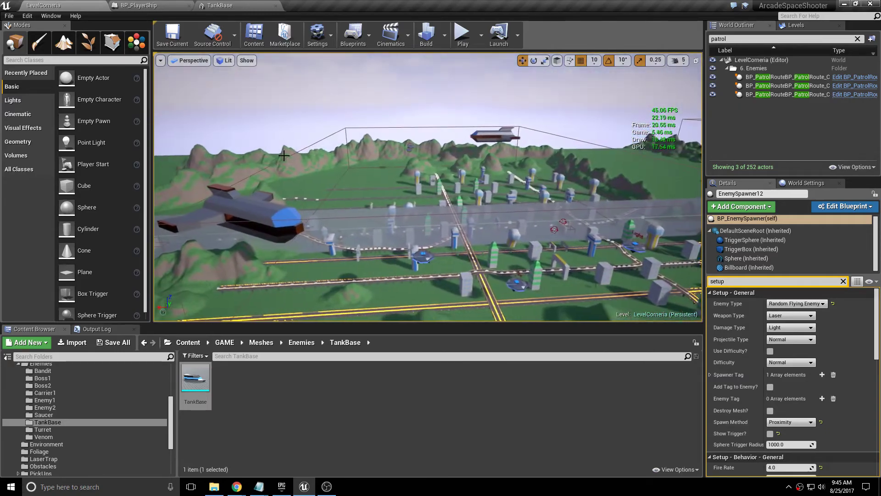
pyautogui.moveTo(284, 156); pyautogui.dragTo(149, 165, button='right')
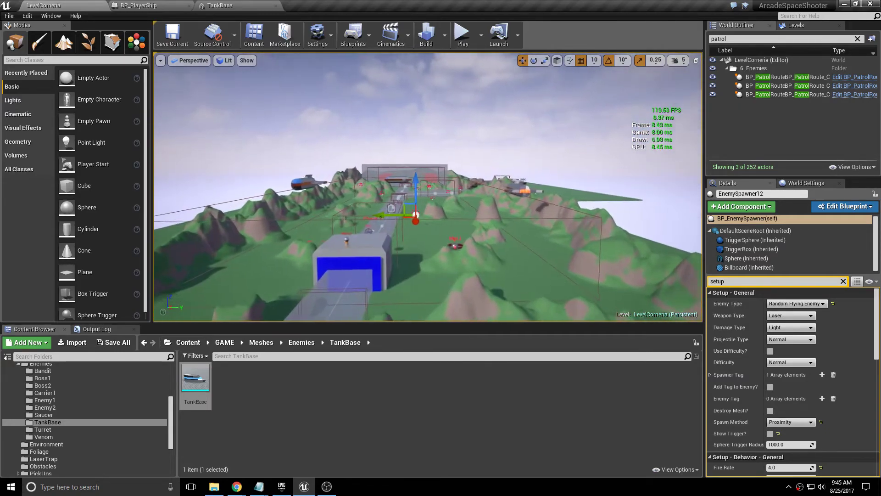
pyautogui.moveTo(407, 169); pyautogui.dragTo(406, 169, button='right')
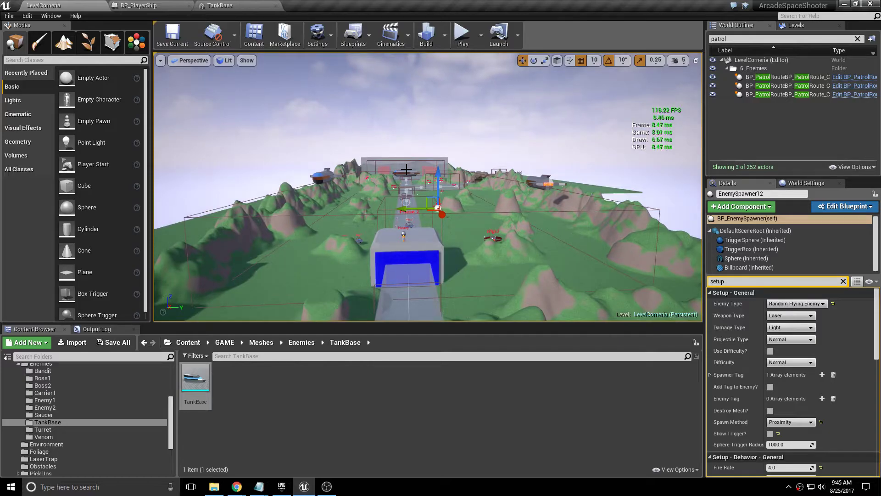